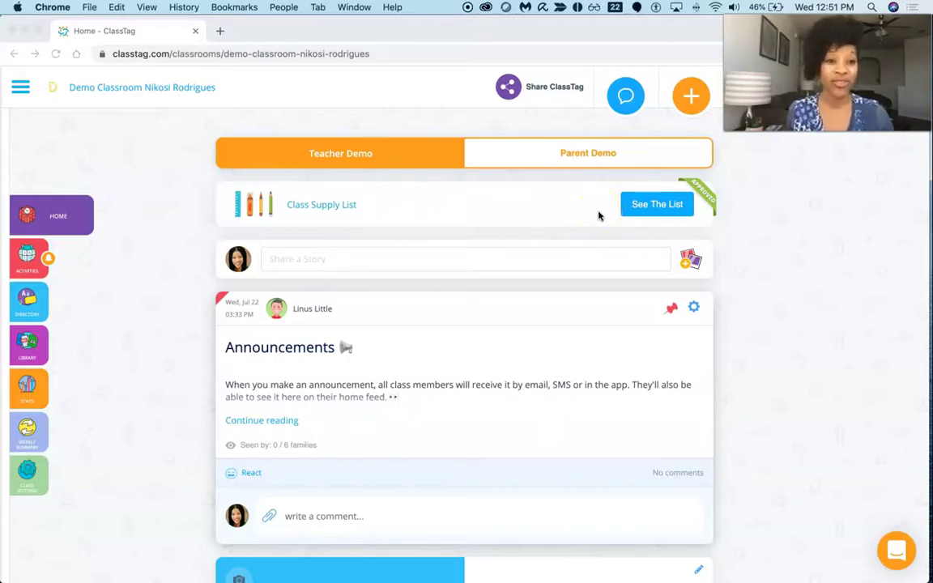
# Open the 4th grade class supply list and scroll through the included supply cards.
pyautogui.click(647, 208)
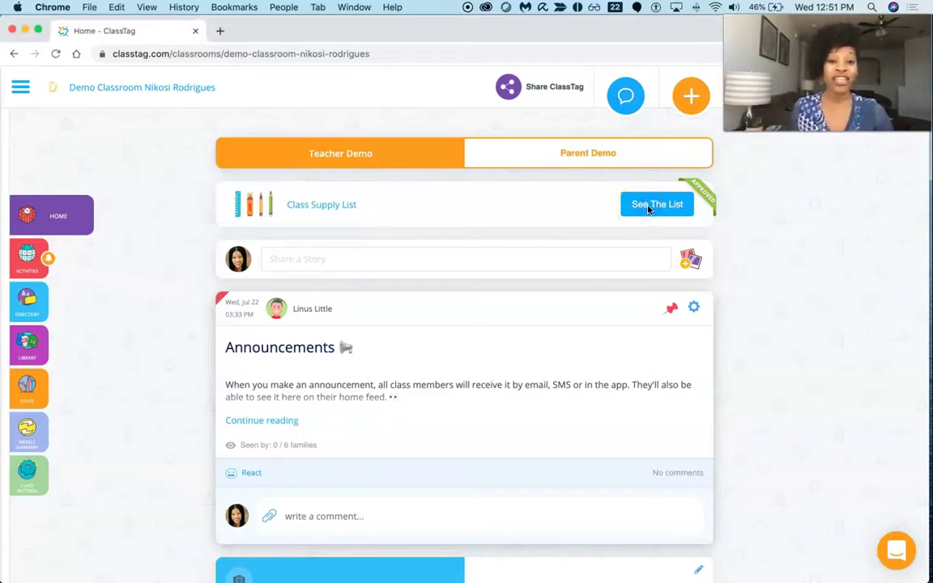
pyautogui.click(648, 208)
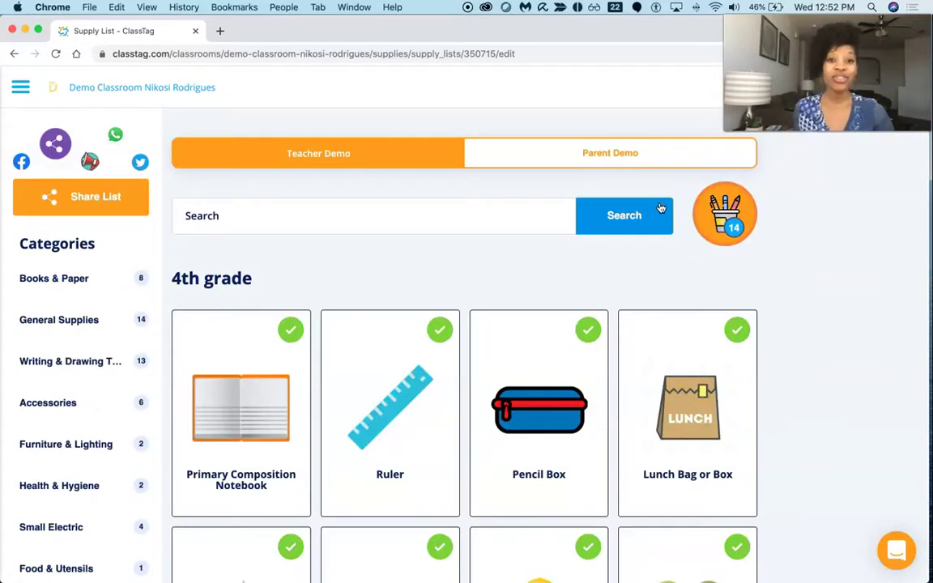
pyautogui.scroll(-5, 819, 279)
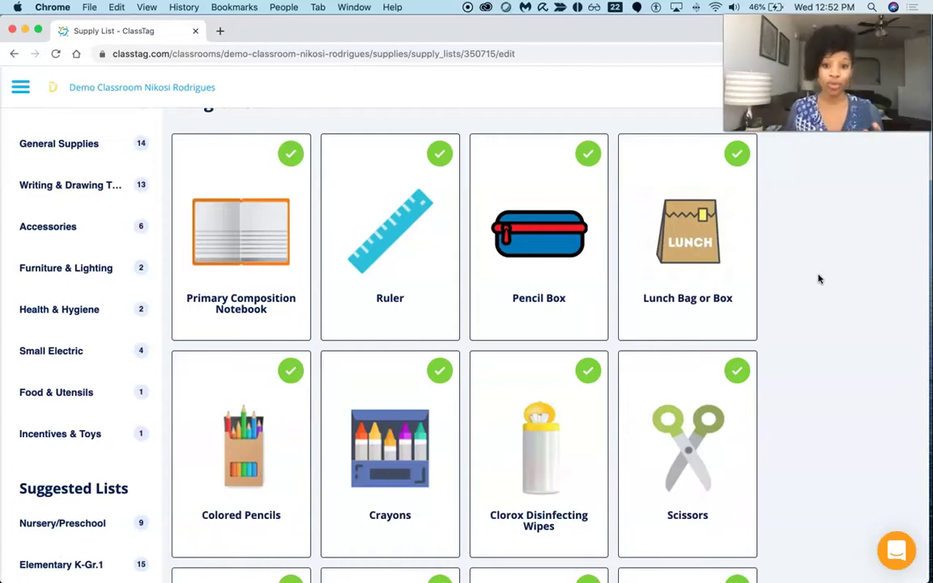
pyautogui.scroll(-3, 818, 280)
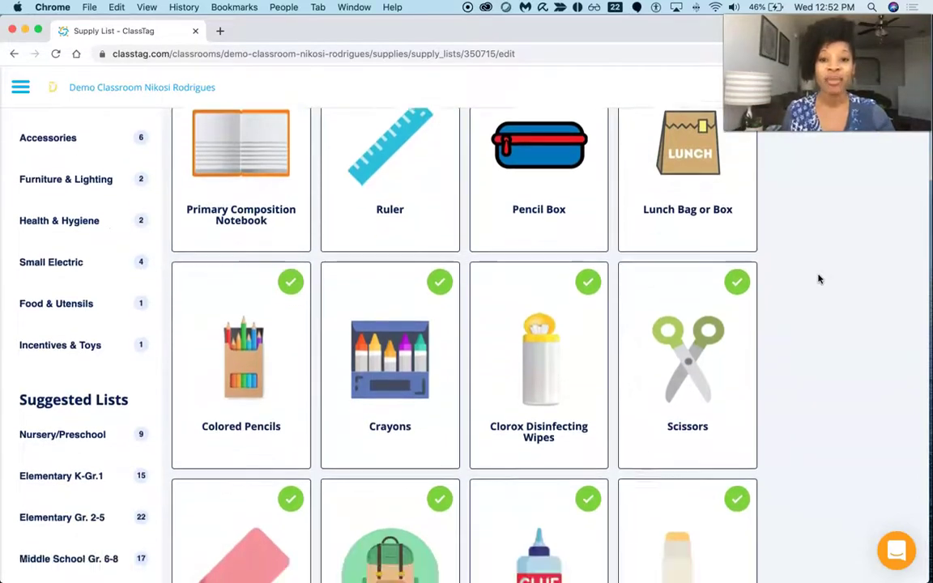
pyautogui.scroll(-3, 818, 279)
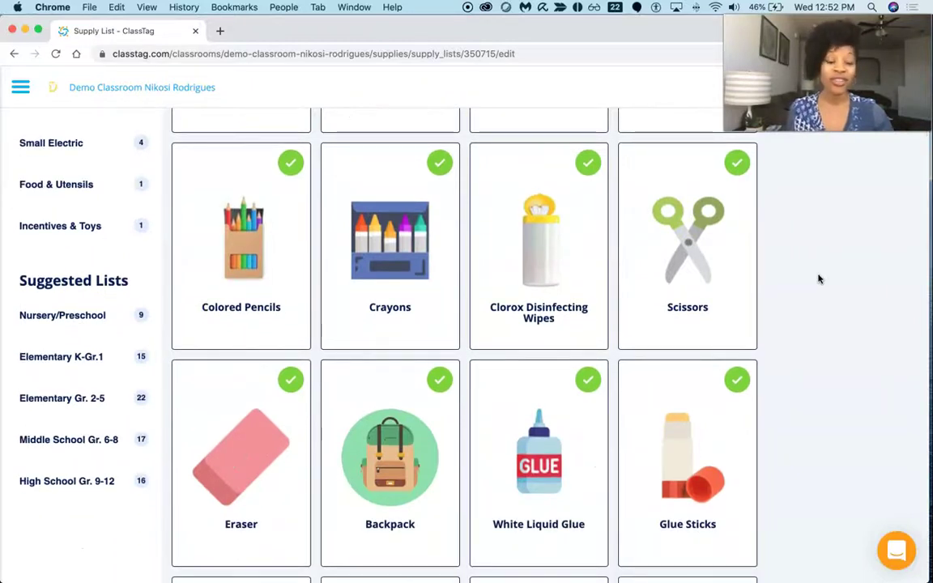
pyautogui.scroll(-3, 819, 279)
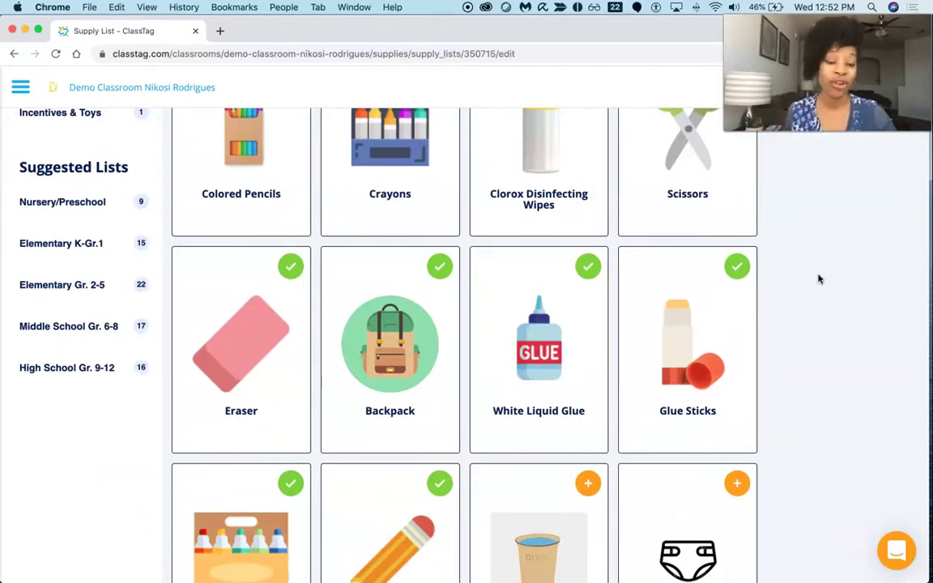
pyautogui.scroll(-4, 819, 280)
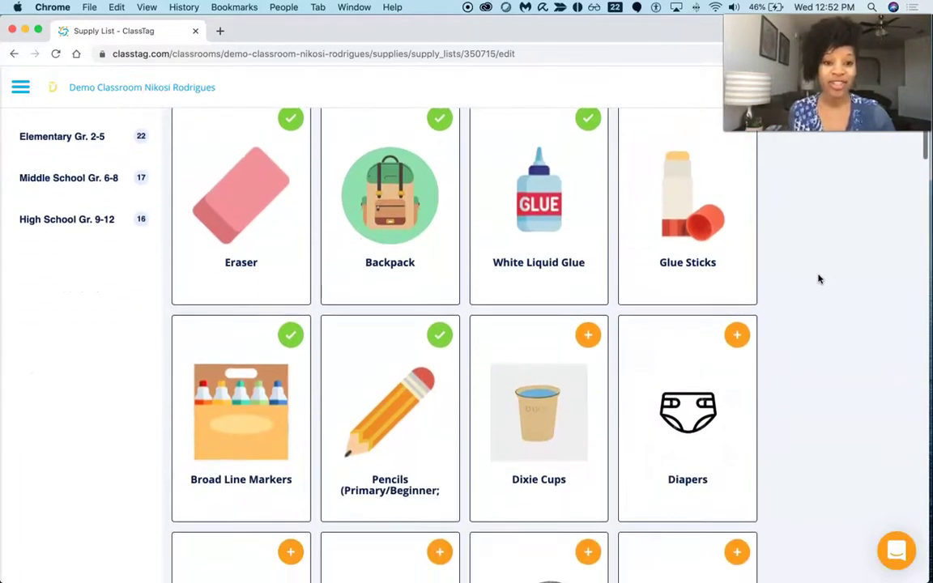
pyautogui.scroll(-10, 819, 279)
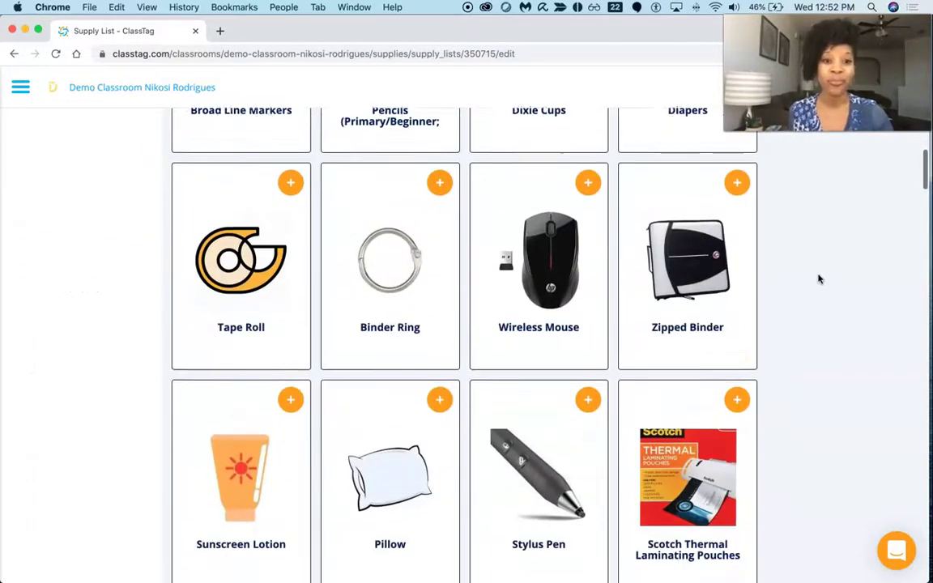
# Review the rest of the 14 checked items and available supplies, selecting two item cards.
pyautogui.scroll(-1, 818, 279)
pyautogui.scroll(6, 818, 279)
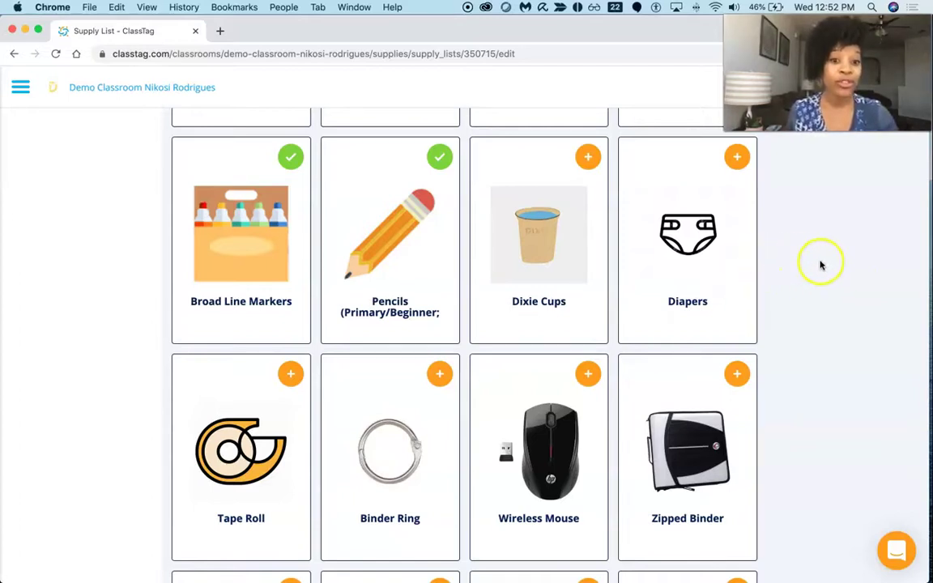
pyautogui.scroll(-1, 814, 201)
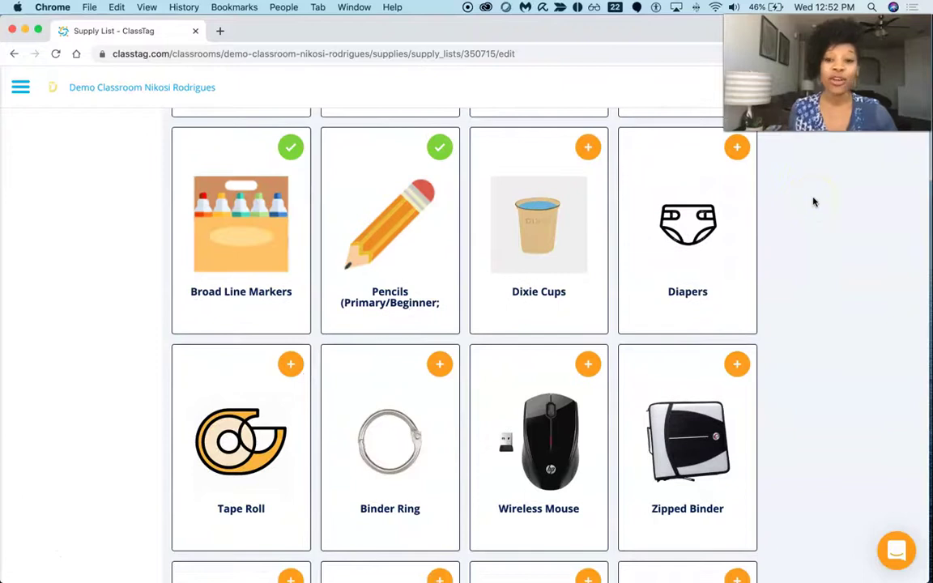
pyautogui.scroll(-3, 814, 201)
pyautogui.scroll(-2, 814, 202)
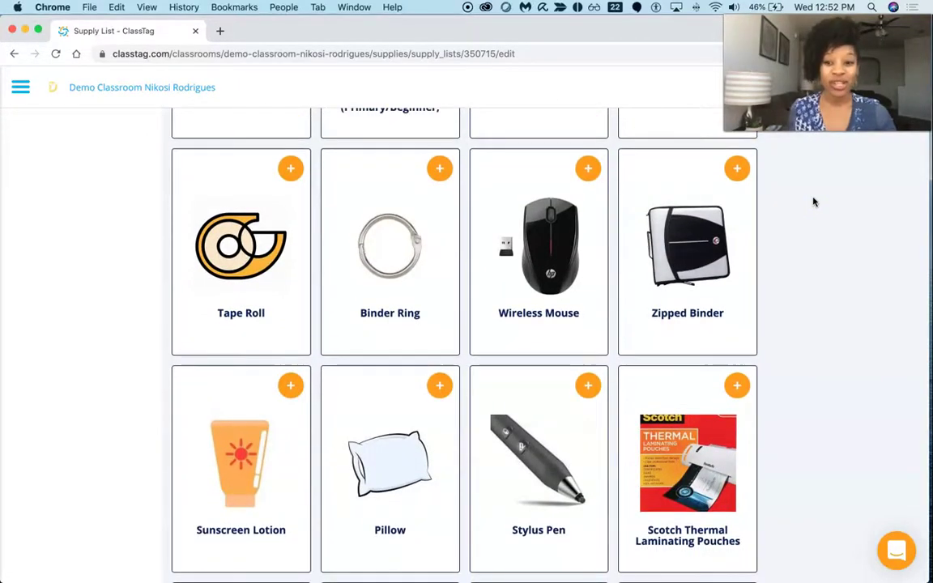
pyautogui.scroll(10, 814, 202)
pyautogui.scroll(10, 814, 202)
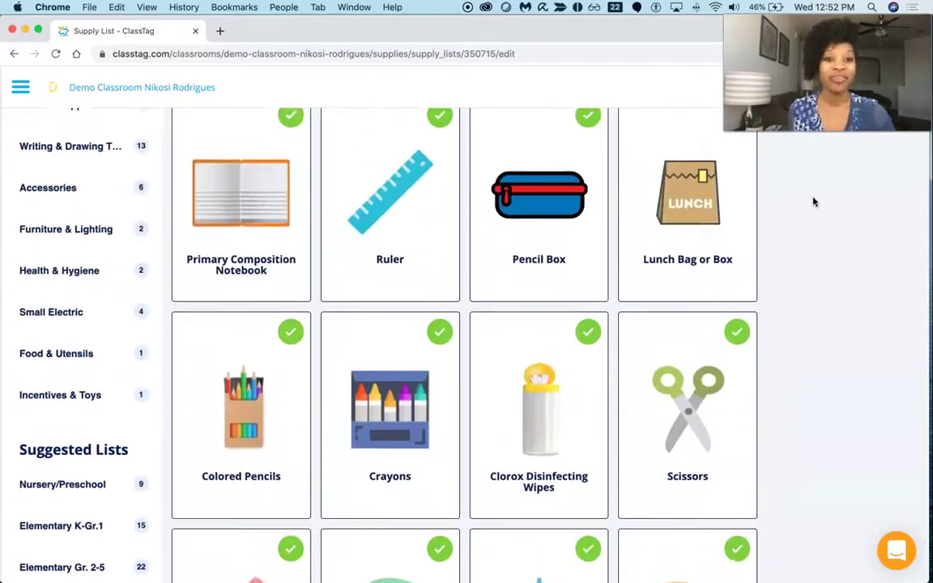
pyautogui.click(753, 217)
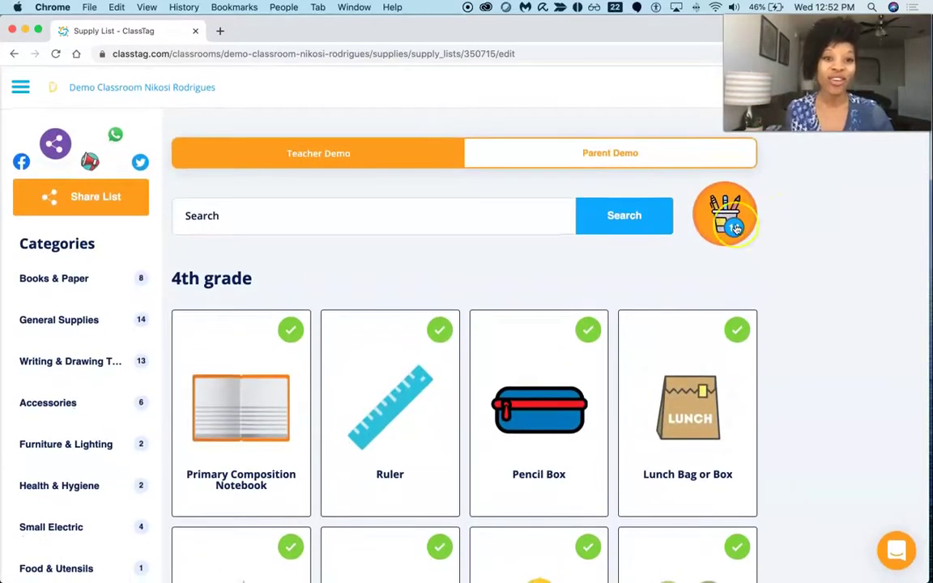
pyautogui.click(669, 218)
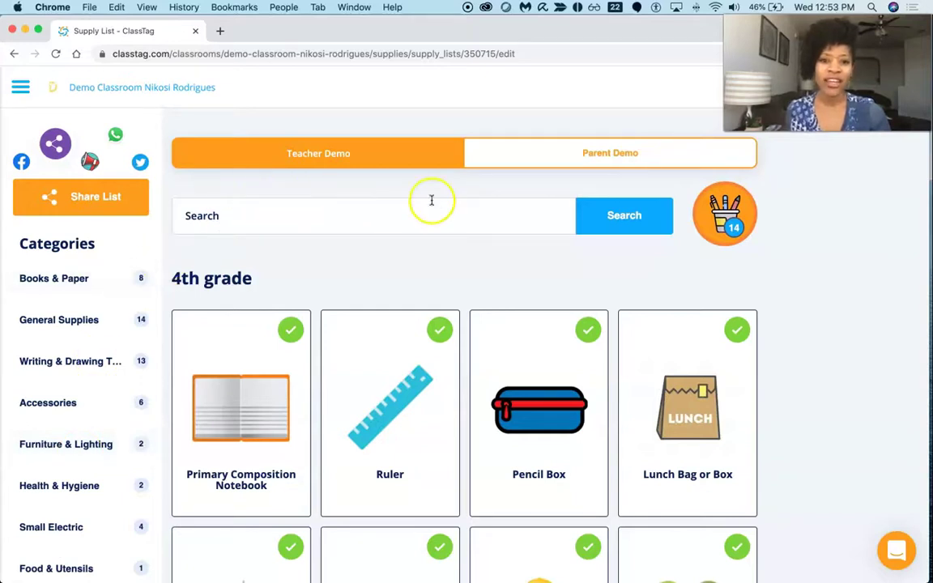
# Go back to the home feed to view the Reading Comprehension and NatGeo360 links and class stats.
pyautogui.click(24, 58)
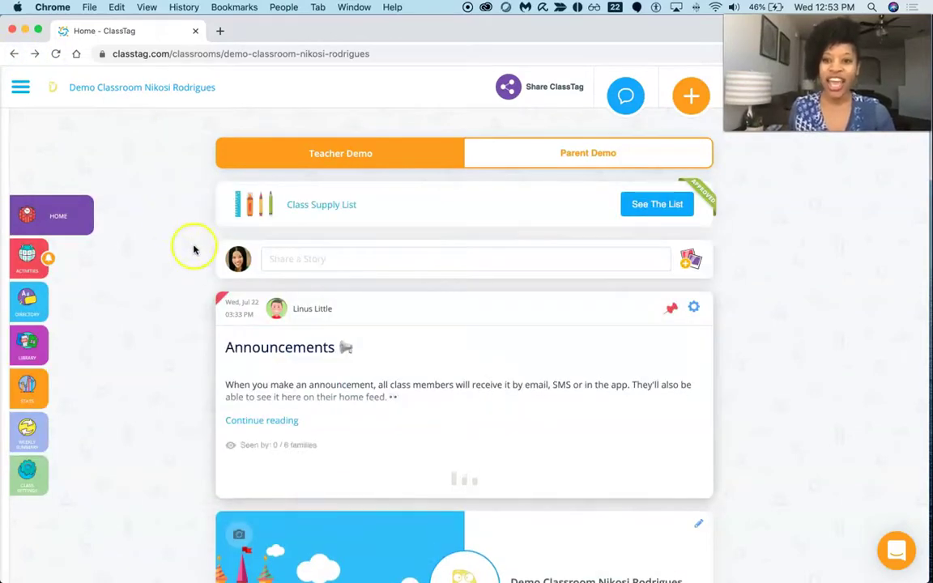
pyautogui.scroll(-3, 212, 341)
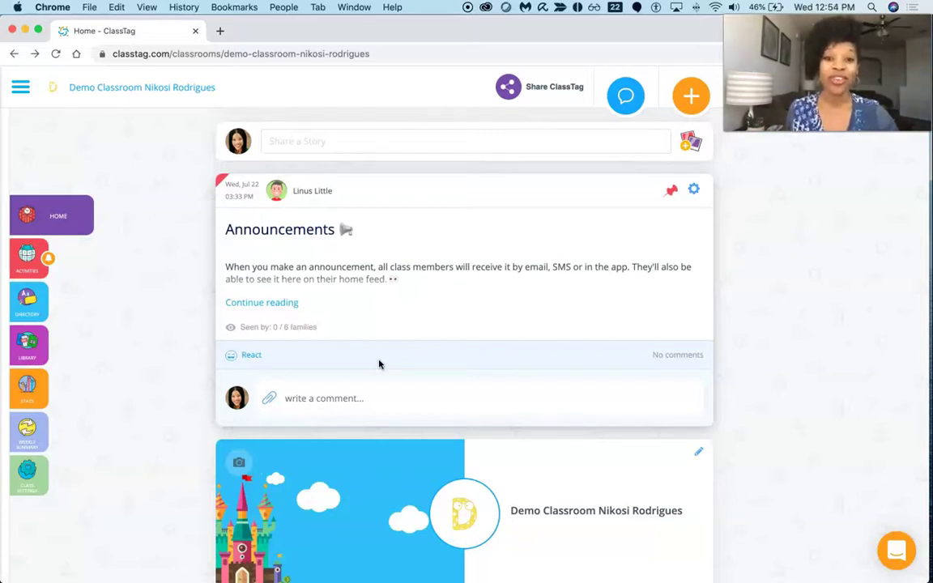
pyautogui.scroll(-5, 379, 364)
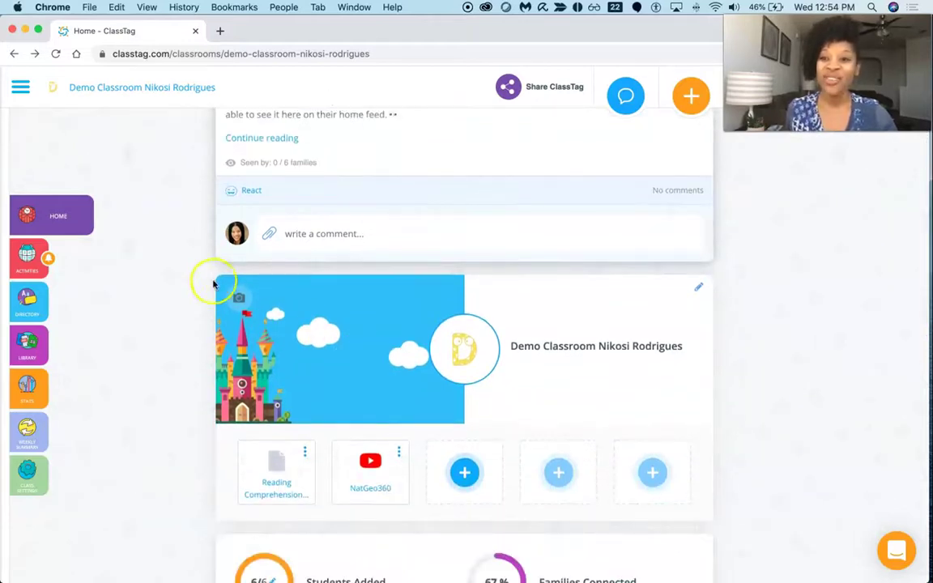
pyautogui.scroll(-1, 164, 311)
pyautogui.scroll(-2, 164, 310)
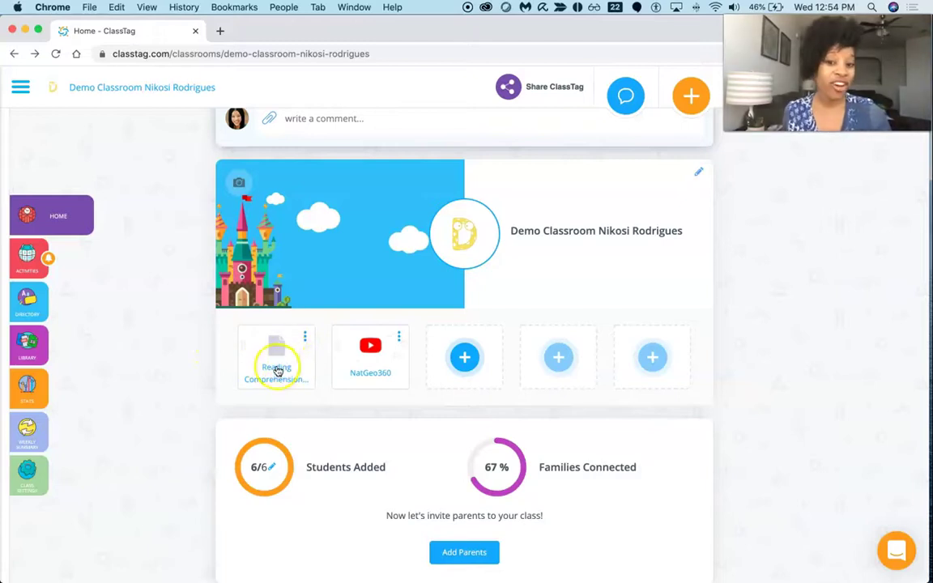
# Open The Case of the Missing Carrot Cake on Storyline Online, then return to the ClassTag tab.
pyautogui.click(277, 367)
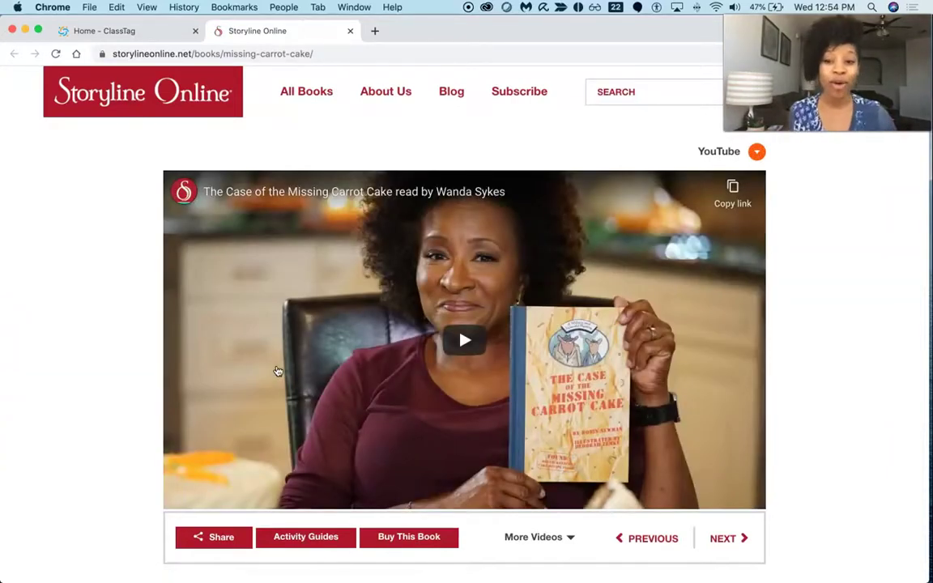
pyautogui.click(123, 31)
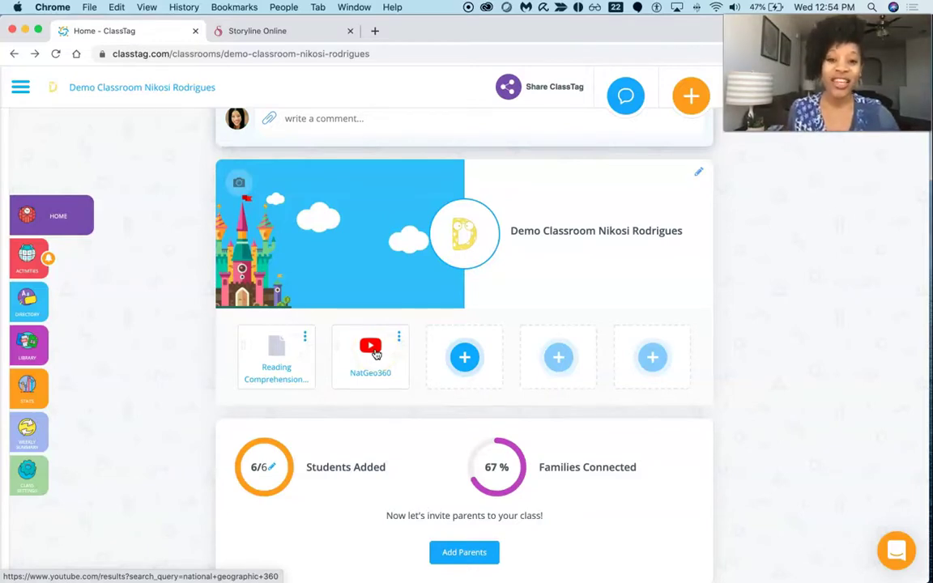
# Open the Add Quick Link form and cancel it without adding a link.
pyautogui.click(463, 358)
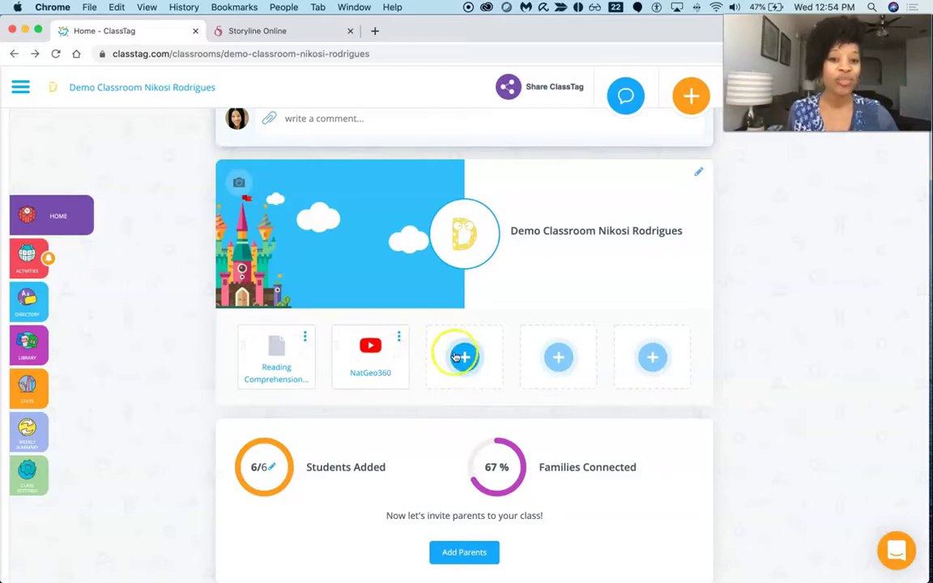
pyautogui.click(464, 359)
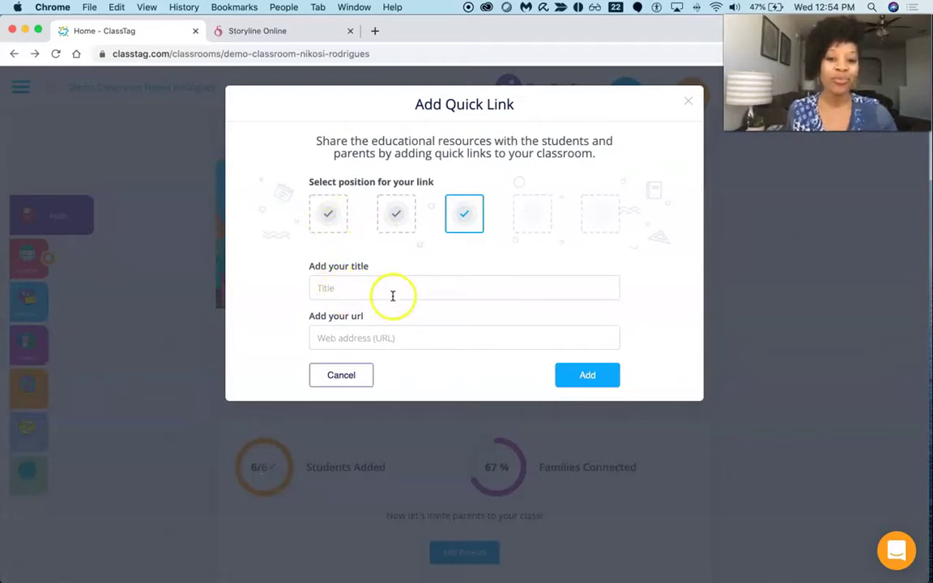
pyautogui.click(357, 374)
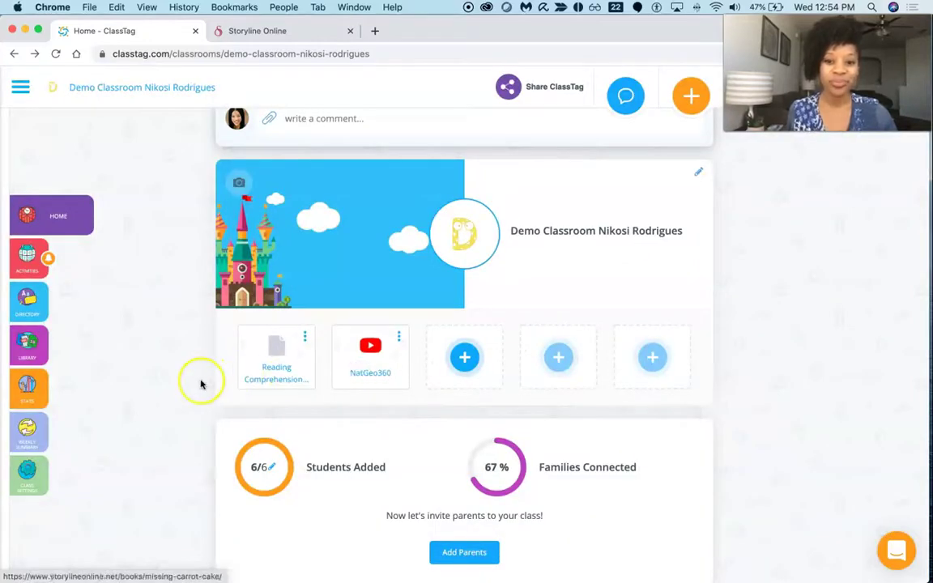
# Check the Students Added ring showing 6/6 students and 67% of families connected.
pyautogui.scroll(-2, 202, 383)
pyautogui.scroll(-1, 202, 384)
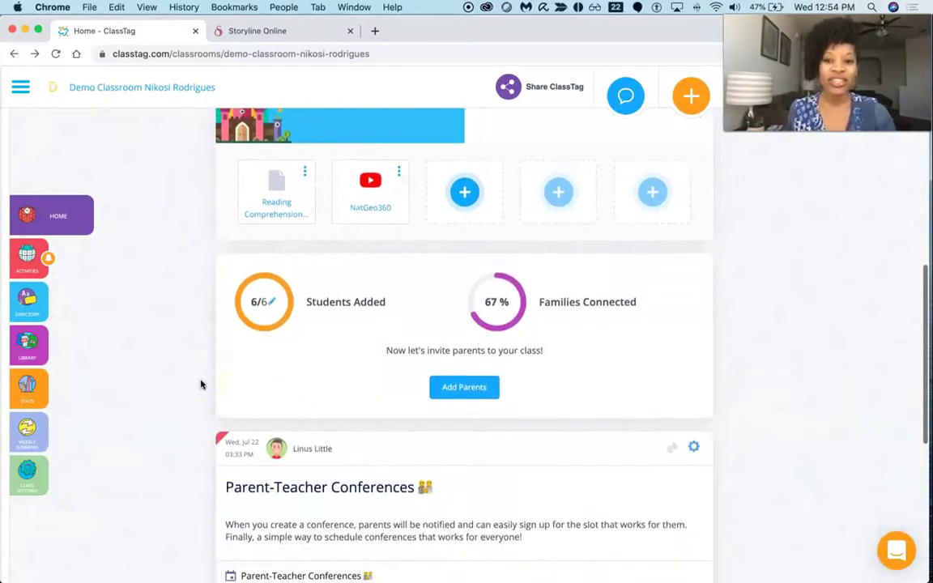
pyautogui.scroll(-1, 207, 381)
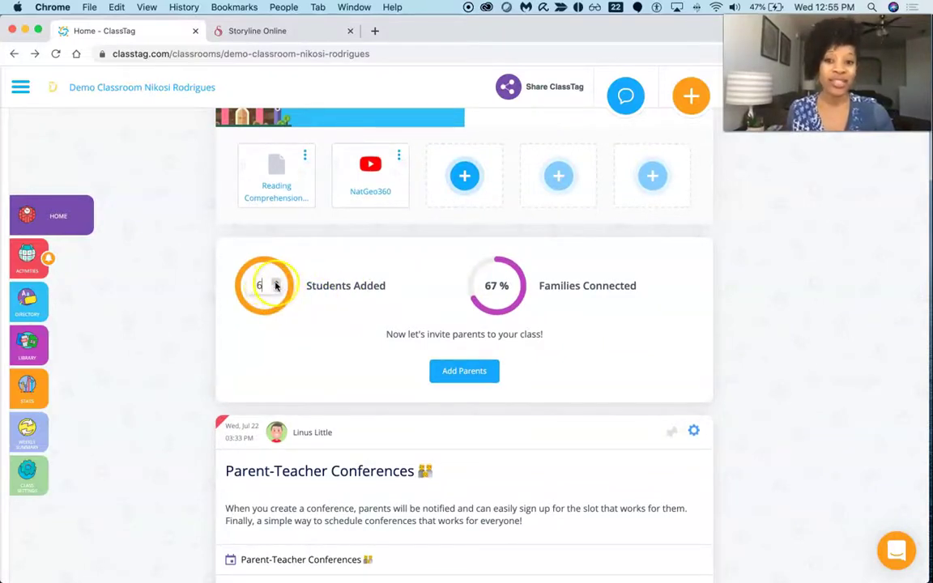
pyautogui.click(275, 292)
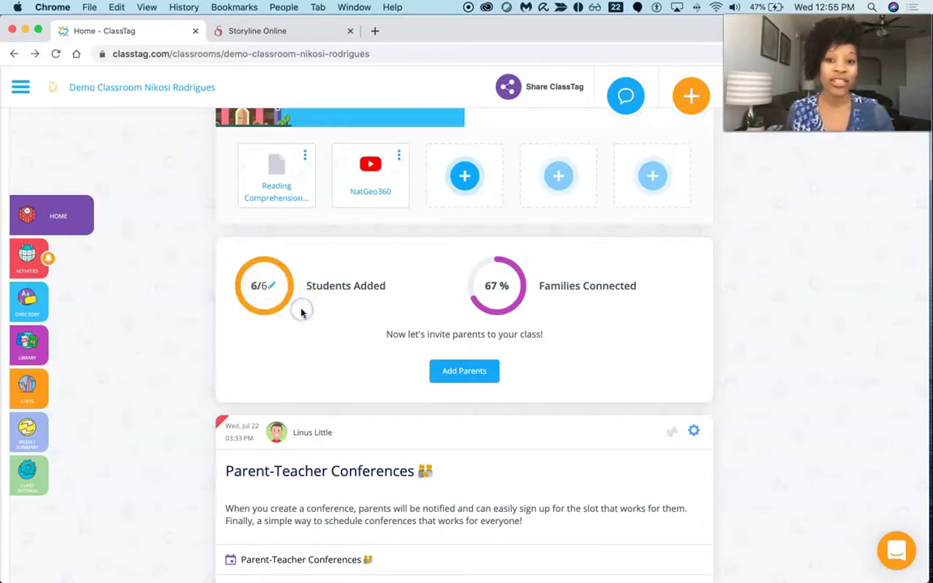
pyautogui.click(516, 287)
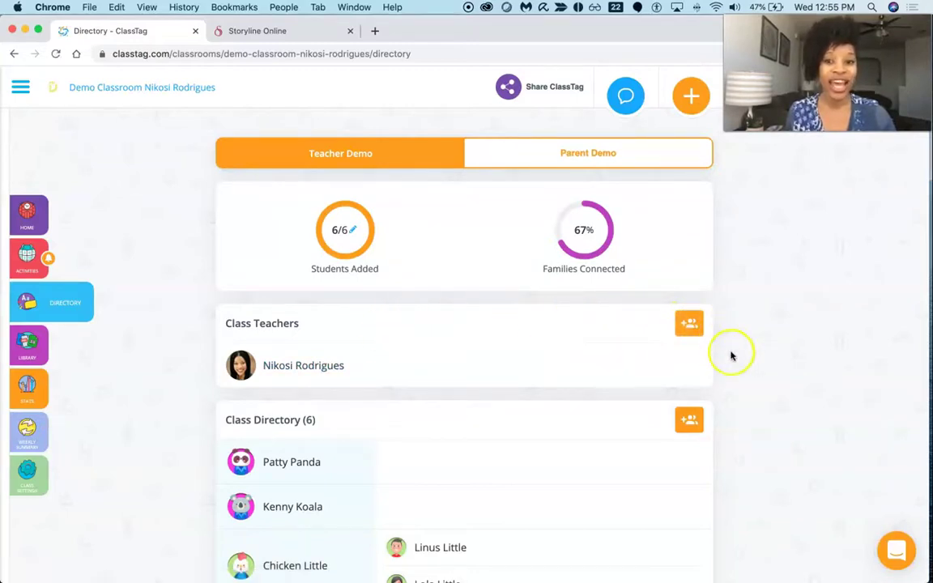
pyautogui.scroll(-2, 718, 297)
pyautogui.scroll(-5, 718, 297)
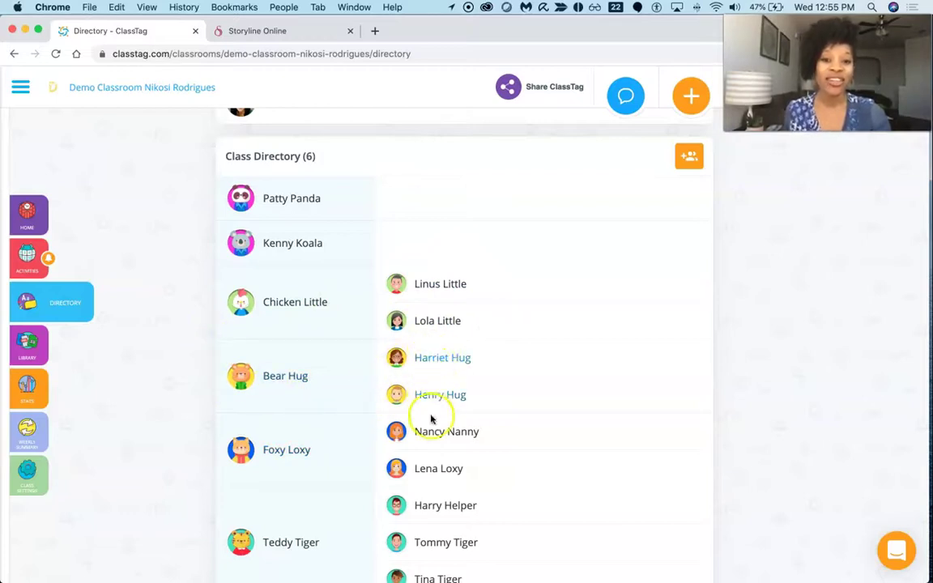
pyautogui.scroll(-2, 431, 427)
pyautogui.scroll(3, 431, 430)
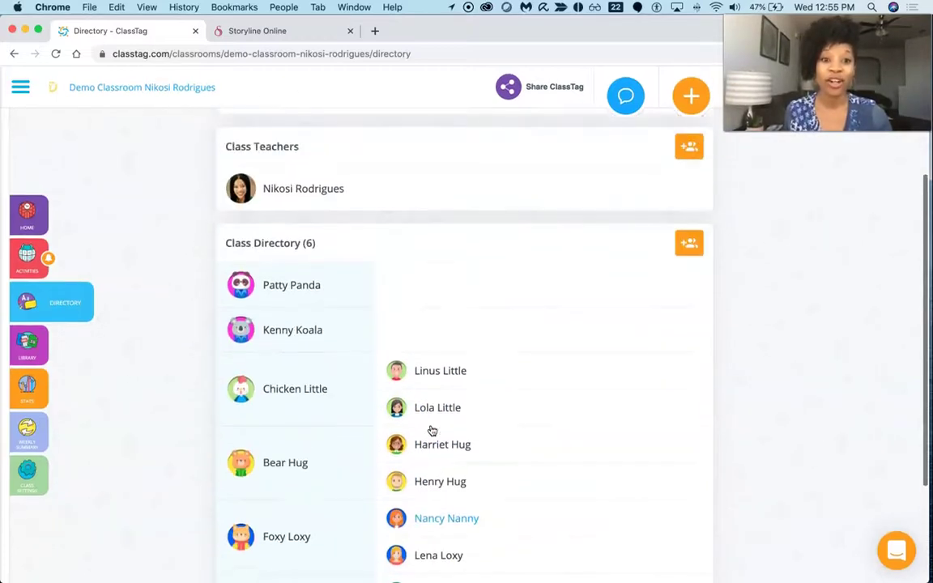
pyautogui.scroll(4, 432, 430)
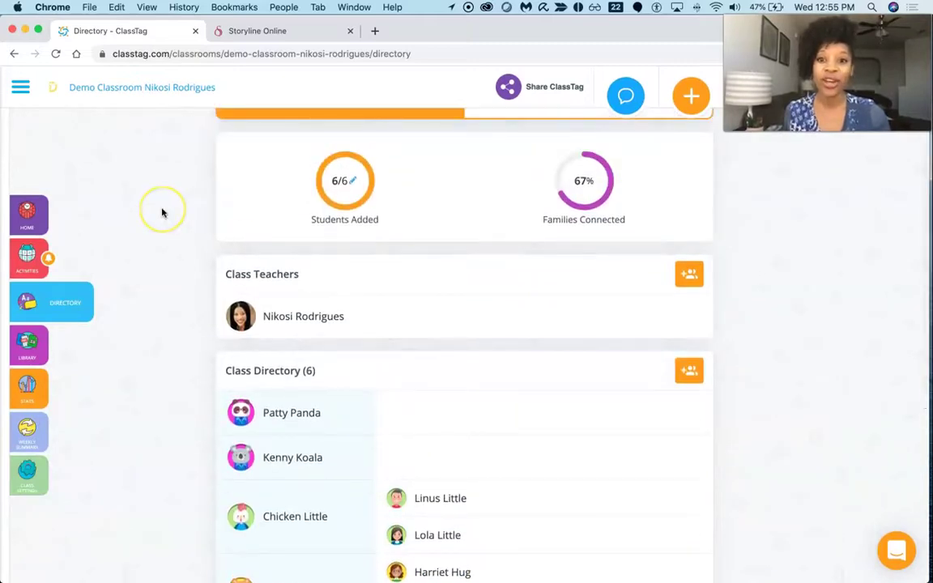
pyautogui.scroll(2, 161, 211)
pyautogui.click(15, 55)
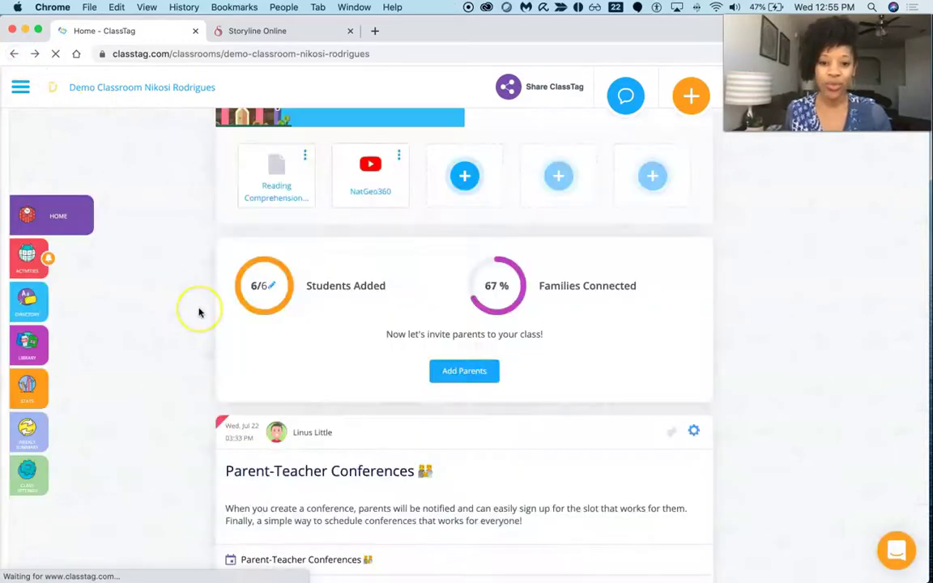
# Read through the home feed announcements, then open the Activities page for July 2020.
pyautogui.scroll(-3, 199, 313)
pyautogui.scroll(-3, 199, 313)
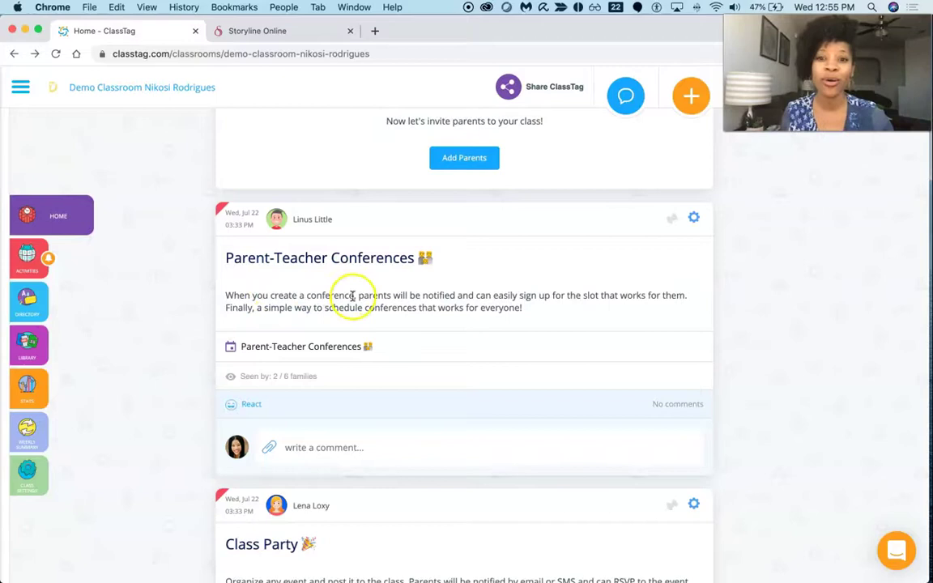
pyautogui.scroll(-2, 361, 301)
pyautogui.scroll(-3, 361, 300)
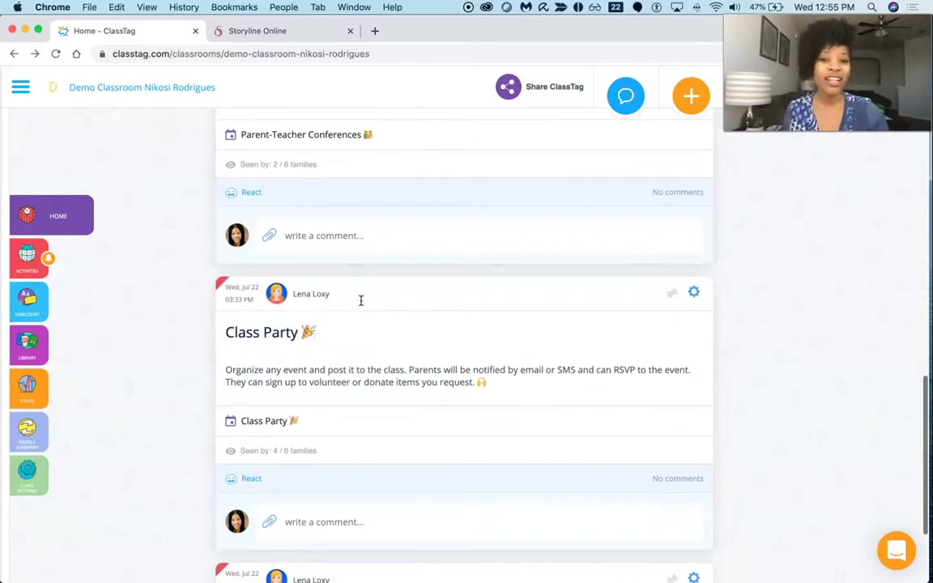
pyautogui.scroll(-1, 361, 300)
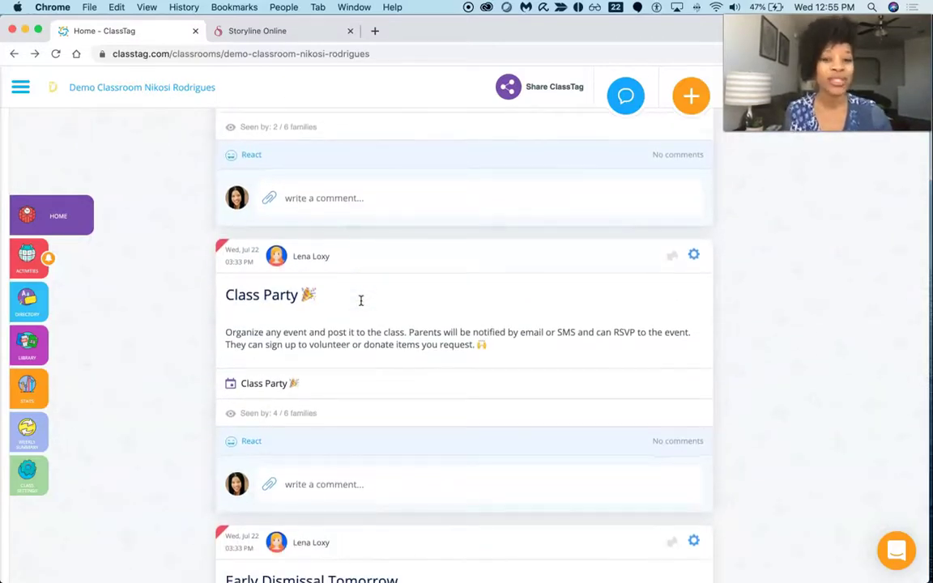
pyautogui.scroll(-3, 361, 300)
pyautogui.scroll(-5, 361, 301)
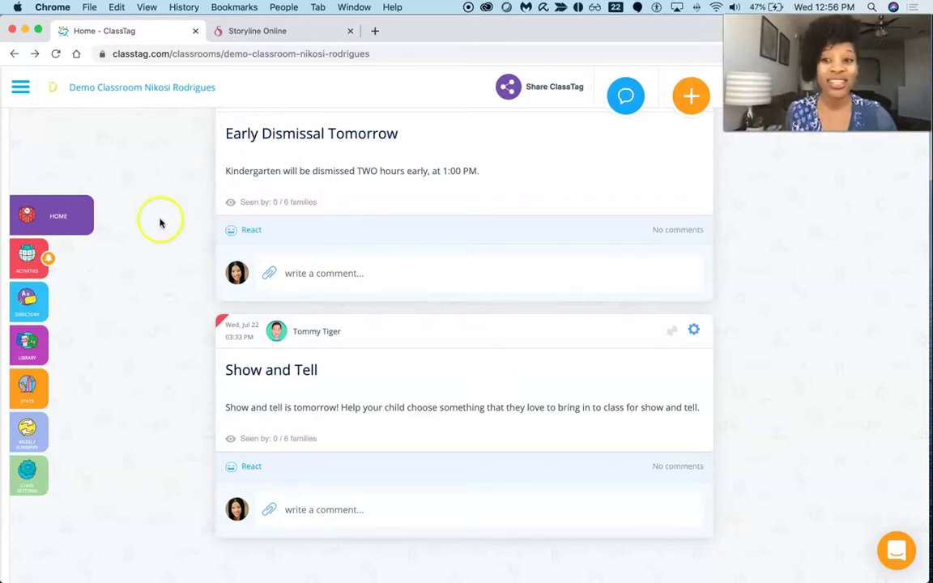
pyautogui.click(28, 260)
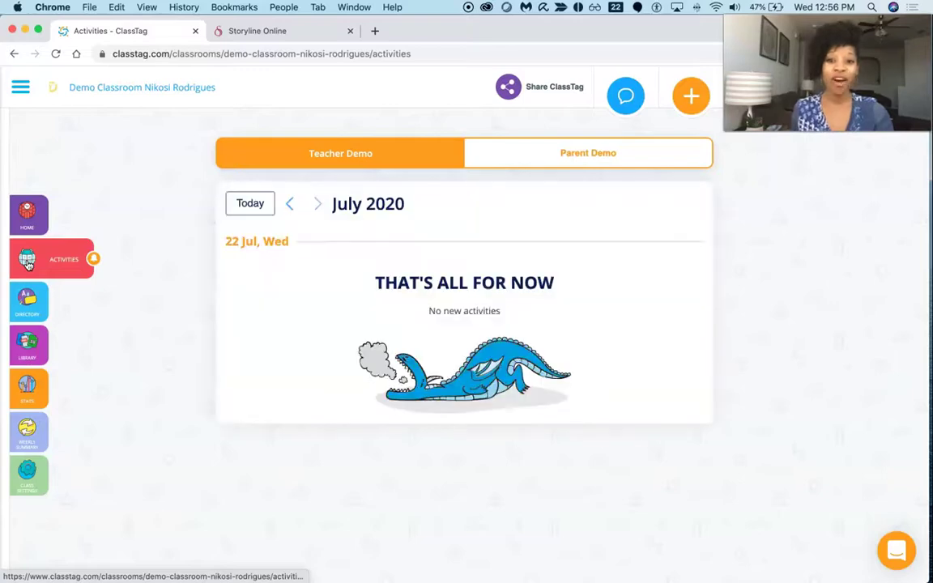
# Load the Jul–Aug 2020 activities, from Parent-Teacher Conferences to Submit Field Trip Permission.
pyautogui.click(26, 262)
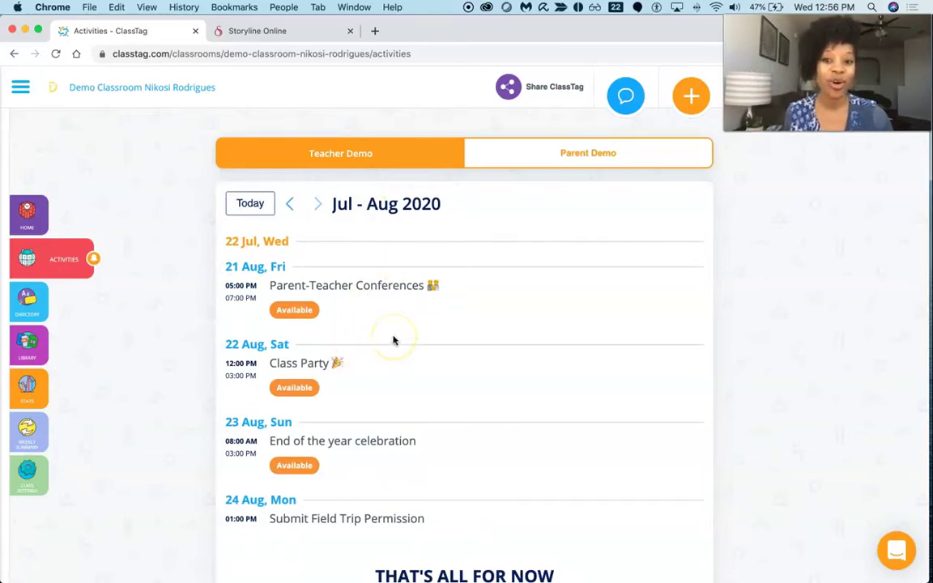
pyautogui.scroll(-3, 393, 340)
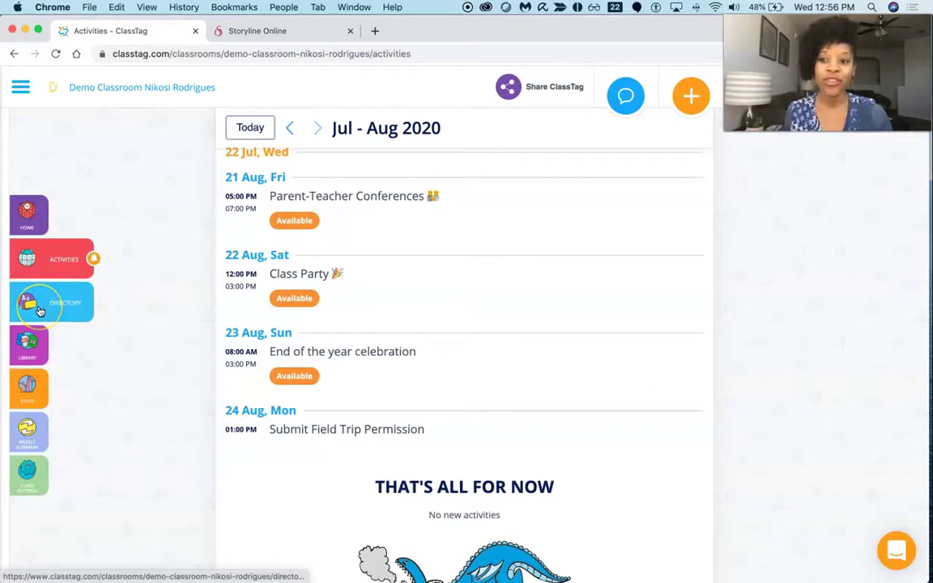
# Open a student's empty backpack under Library's Student Backpacks and start a file upload.
pyautogui.click(36, 346)
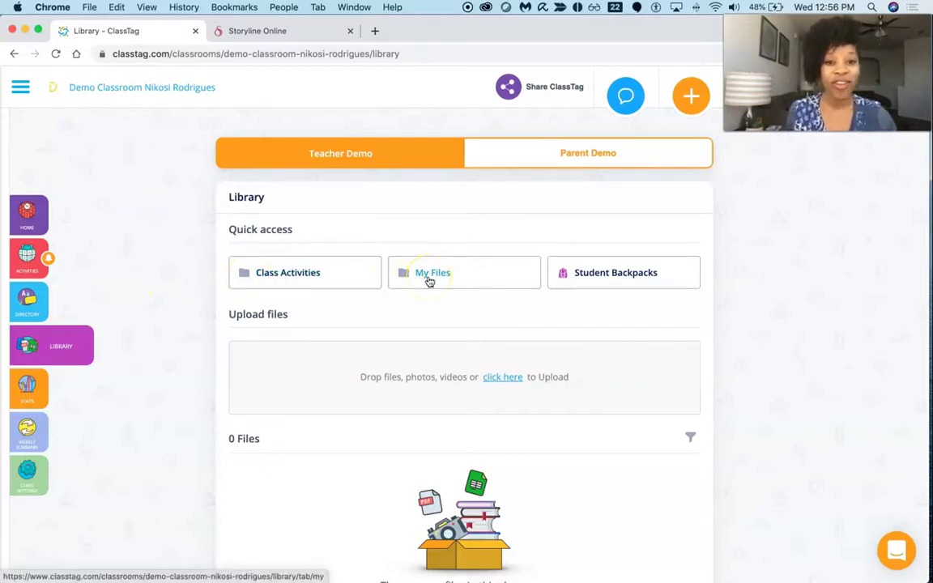
pyautogui.click(617, 273)
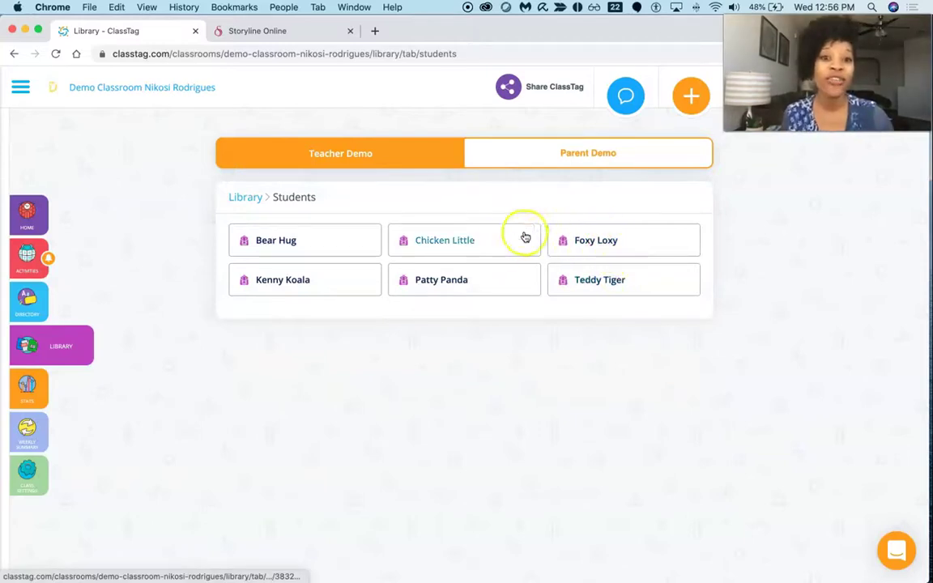
pyautogui.click(488, 243)
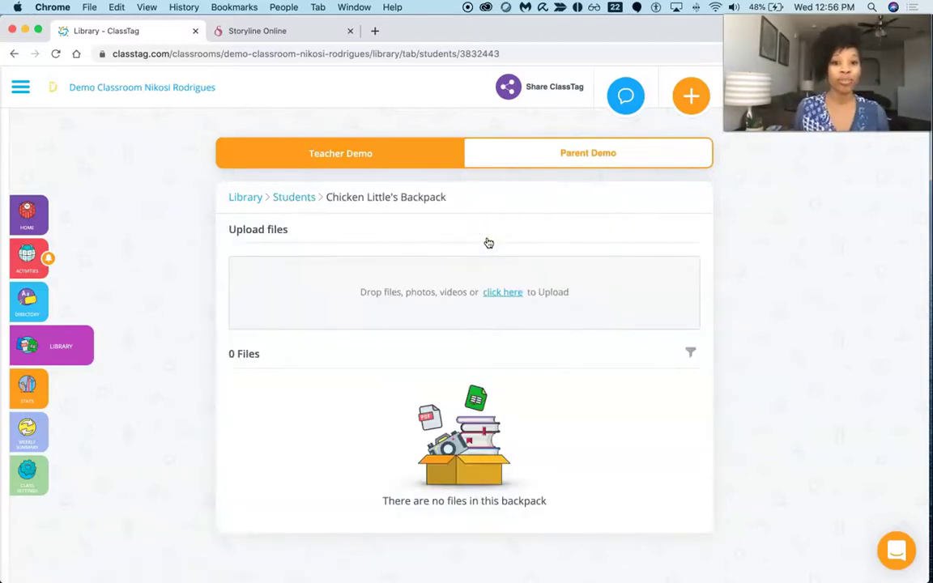
pyautogui.click(508, 300)
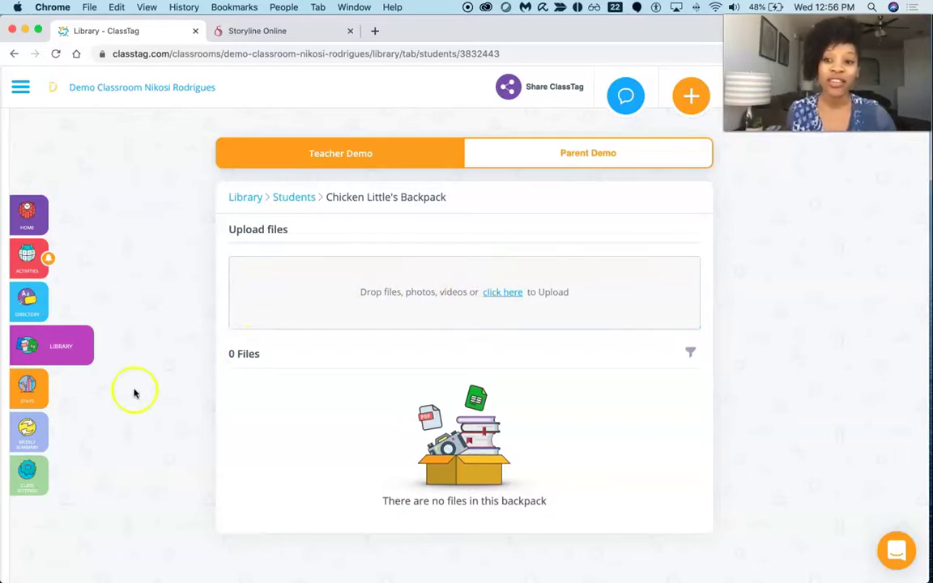
# View family engagement on the Stats page, checking and closing the first family's email options.
pyautogui.click(35, 399)
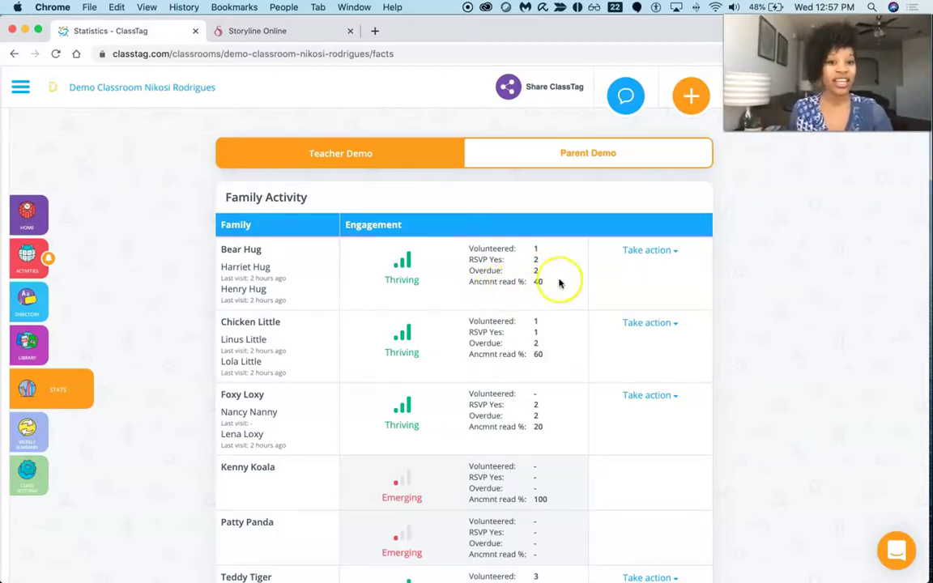
pyautogui.click(674, 251)
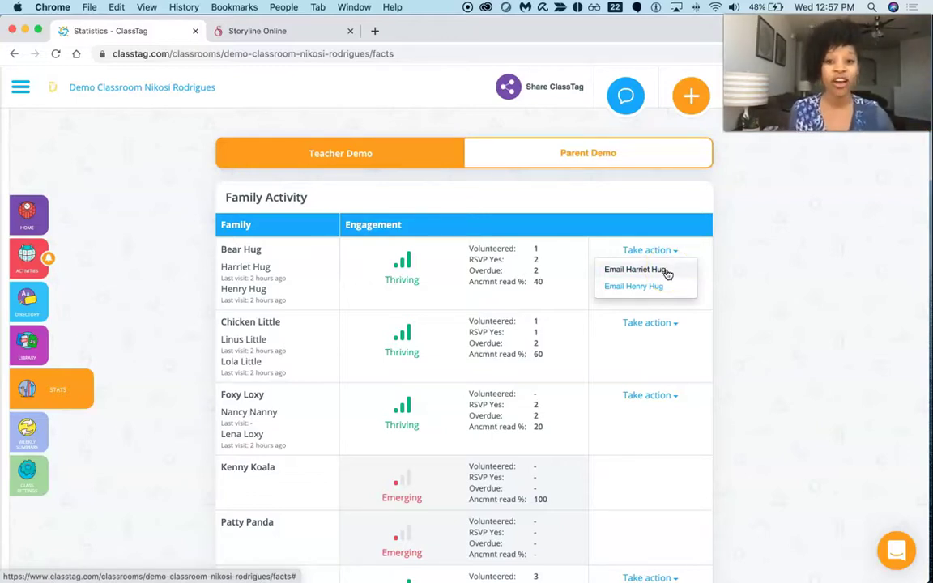
pyautogui.click(131, 337)
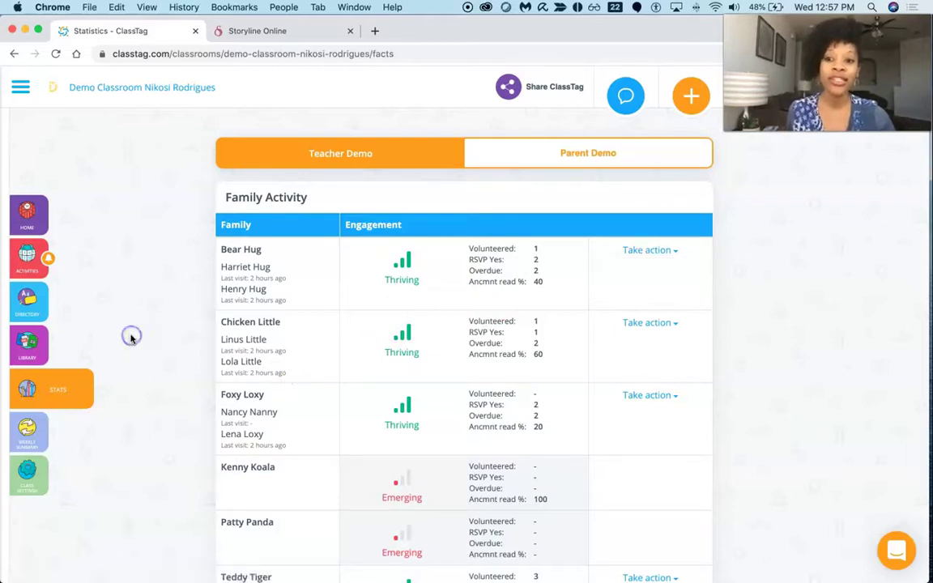
# Show the Jul 27 – Aug 2 Weekly Summary and its empty custom message editor.
pyautogui.click(46, 438)
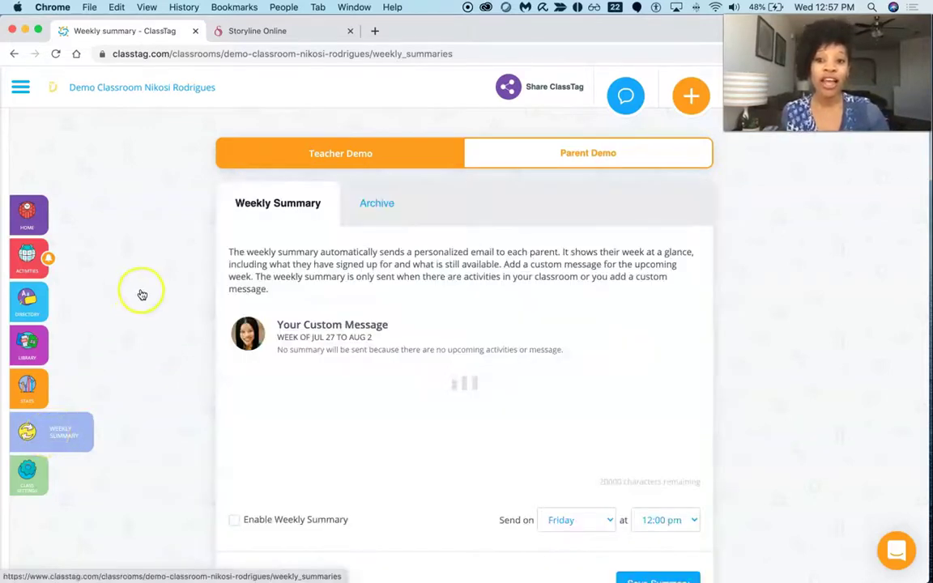
pyautogui.scroll(-2, 169, 336)
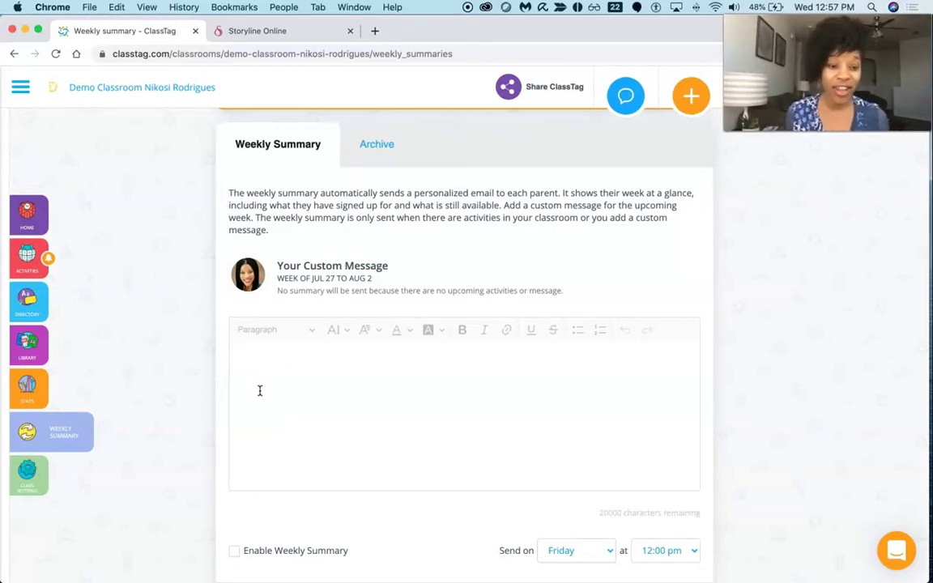
pyautogui.click(36, 475)
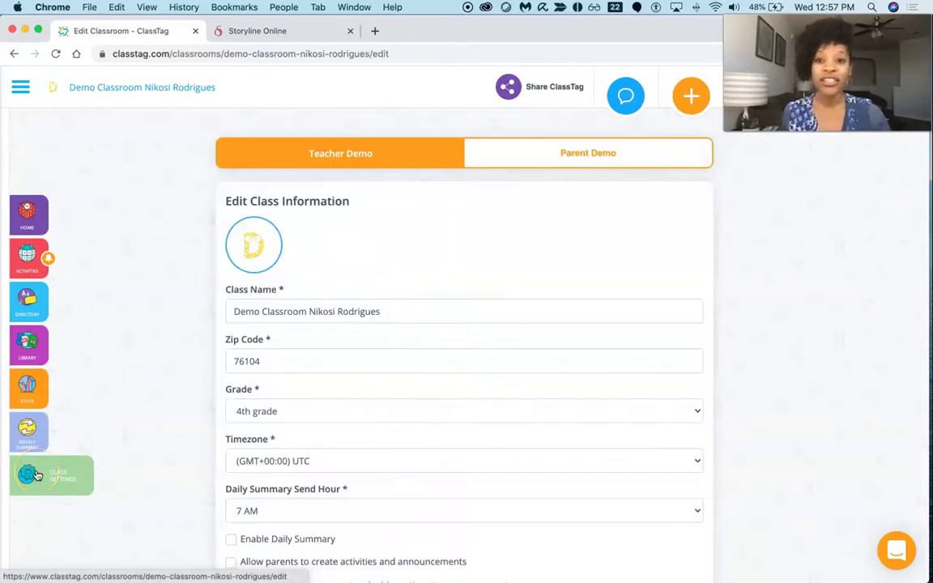
pyautogui.scroll(-2, 134, 350)
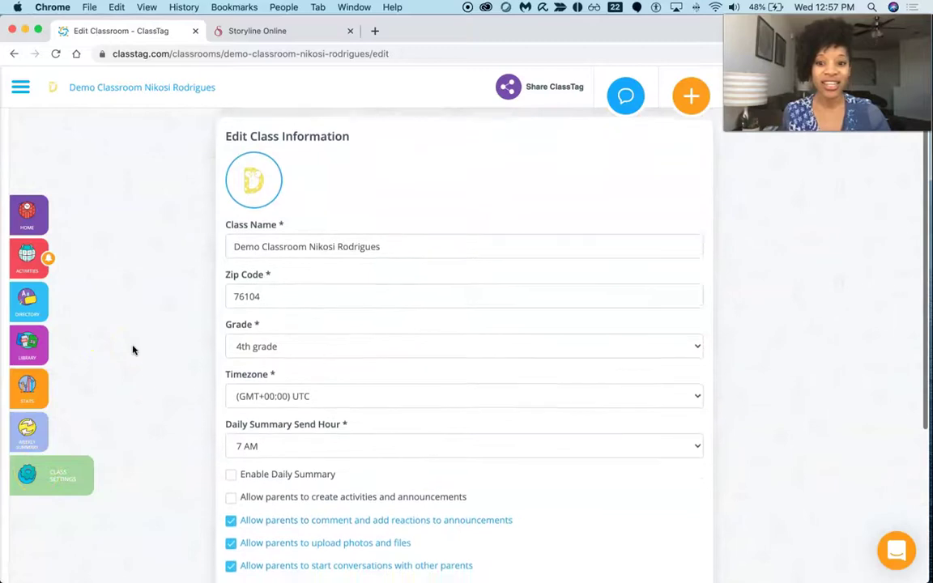
pyautogui.scroll(-1, 134, 350)
pyautogui.click(282, 235)
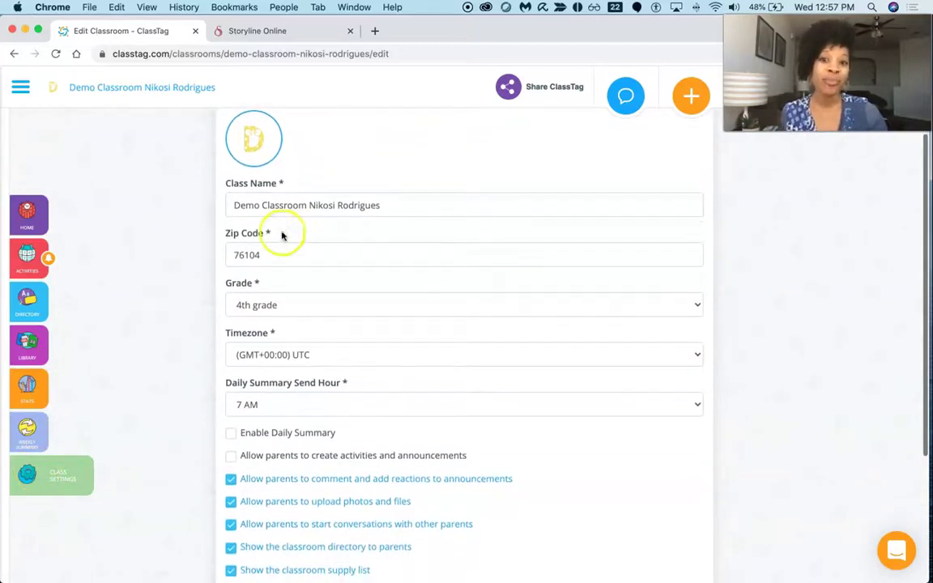
pyautogui.scroll(-1, 212, 350)
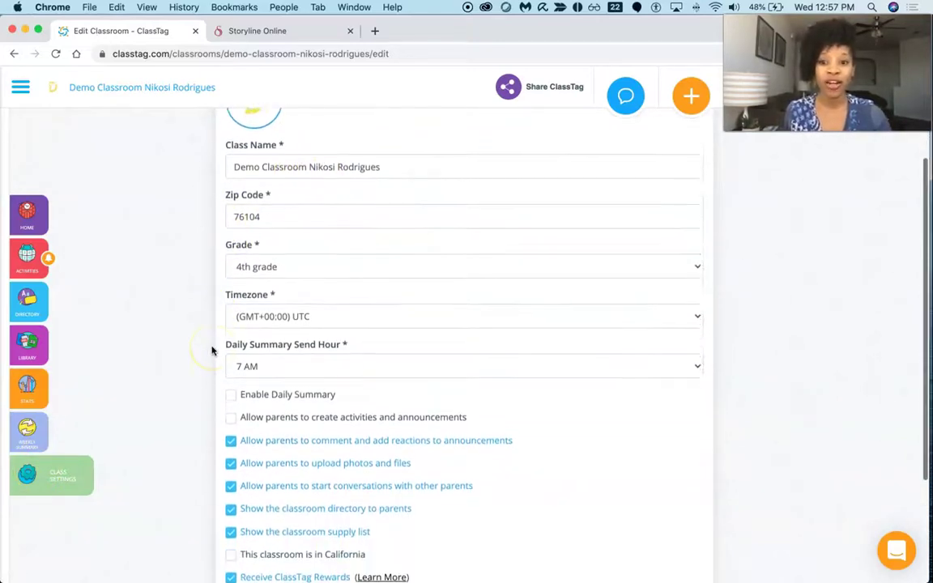
pyautogui.scroll(-1, 202, 351)
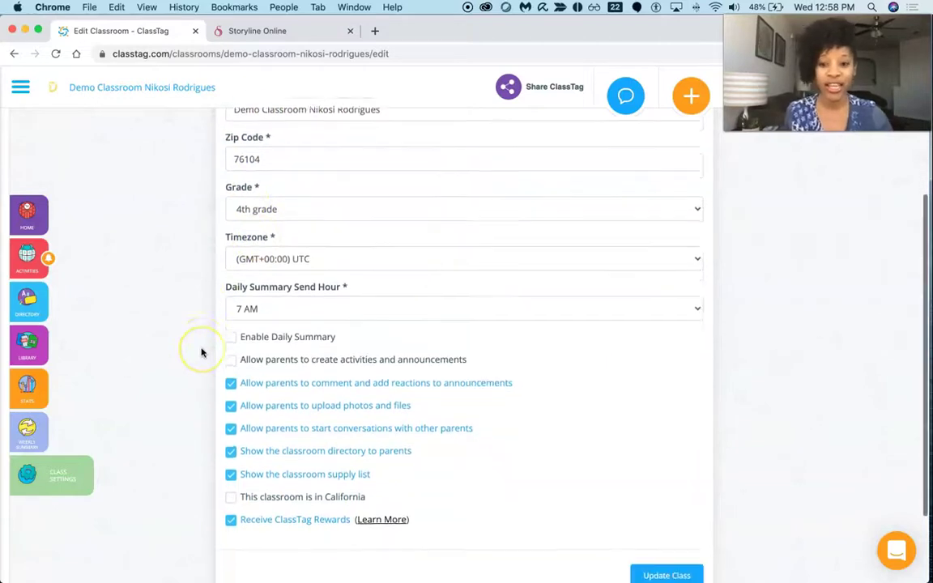
pyautogui.scroll(-1, 202, 351)
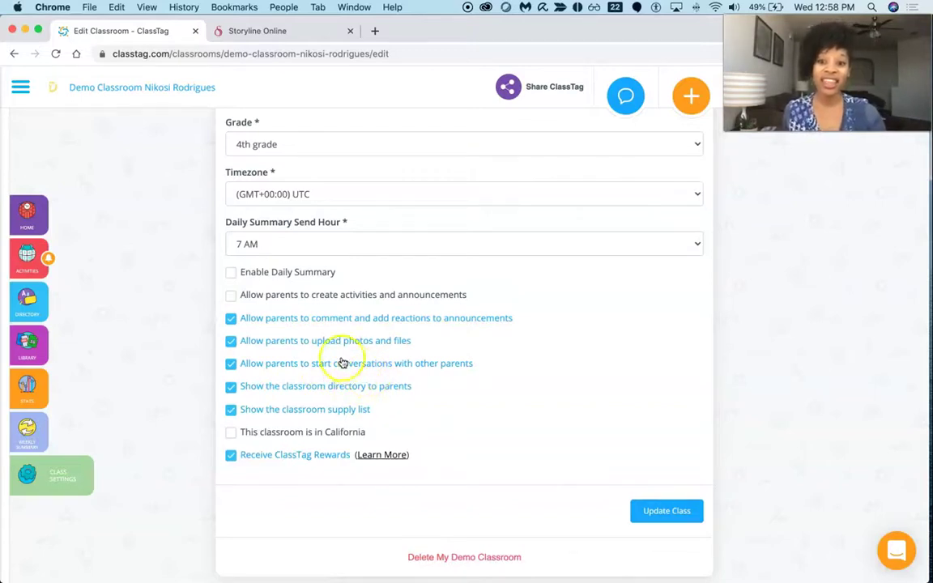
# Switch the home feed to Parent Demo and browse the Parent-Teacher Conferences and Class Party posts.
pyautogui.click(38, 224)
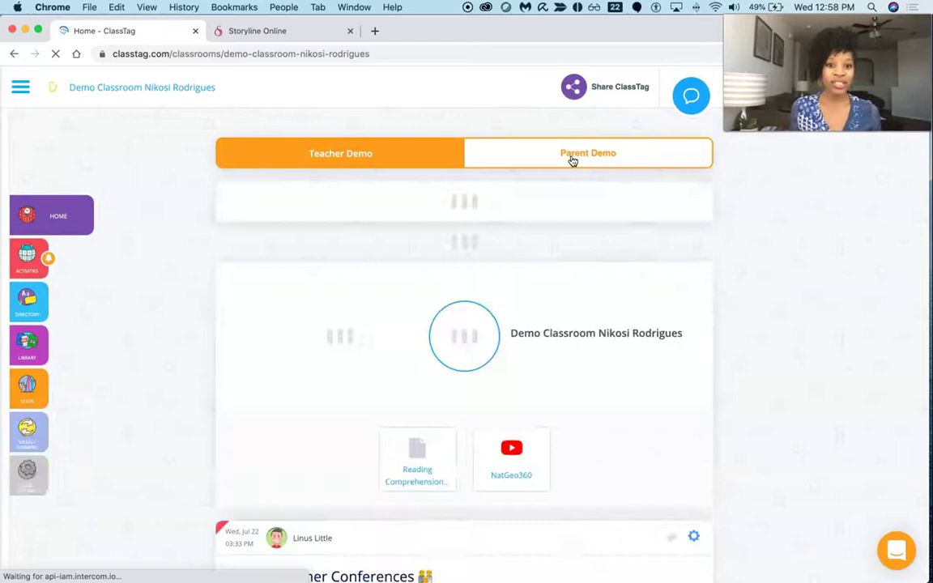
pyautogui.click(782, 296)
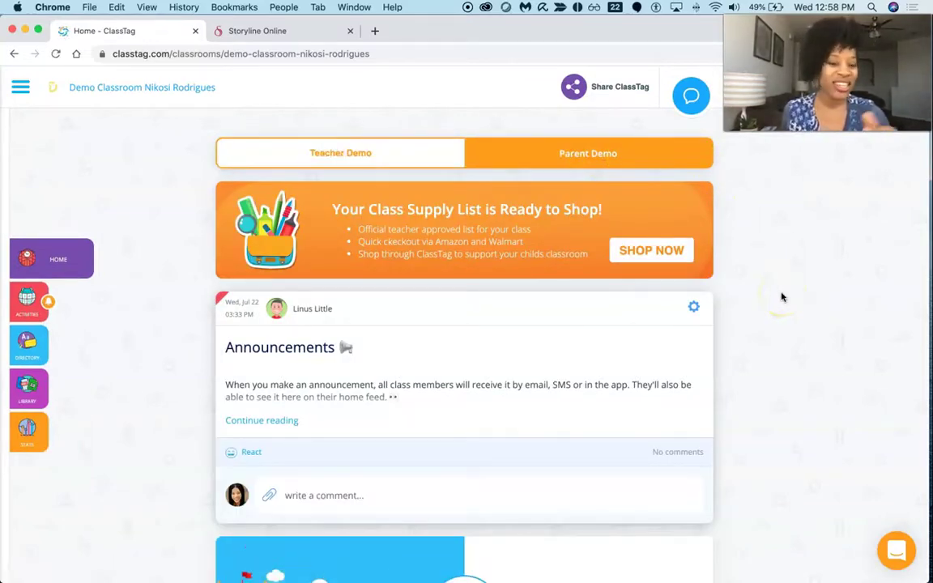
pyautogui.scroll(-1, 781, 296)
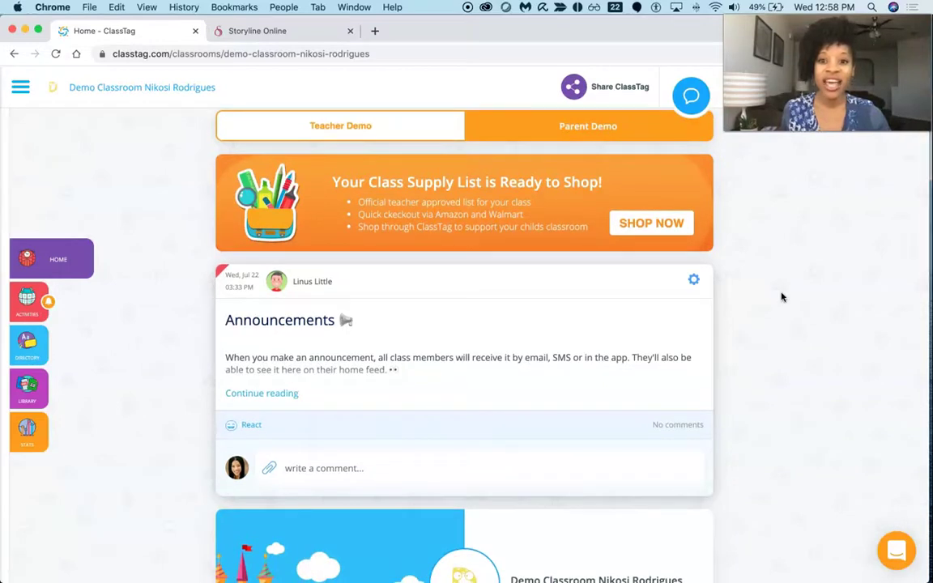
pyautogui.scroll(-1, 774, 293)
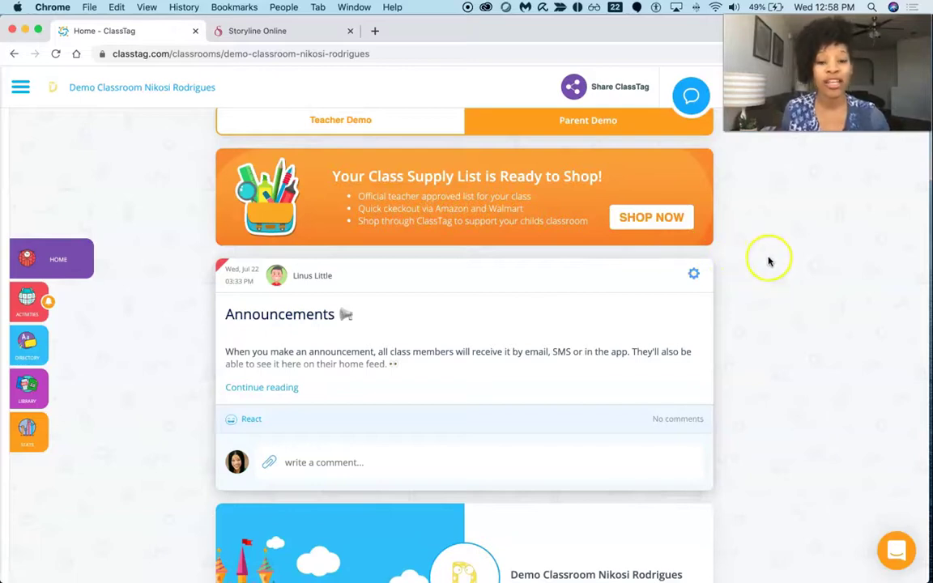
pyautogui.scroll(-1, 770, 260)
pyautogui.scroll(-6, 770, 261)
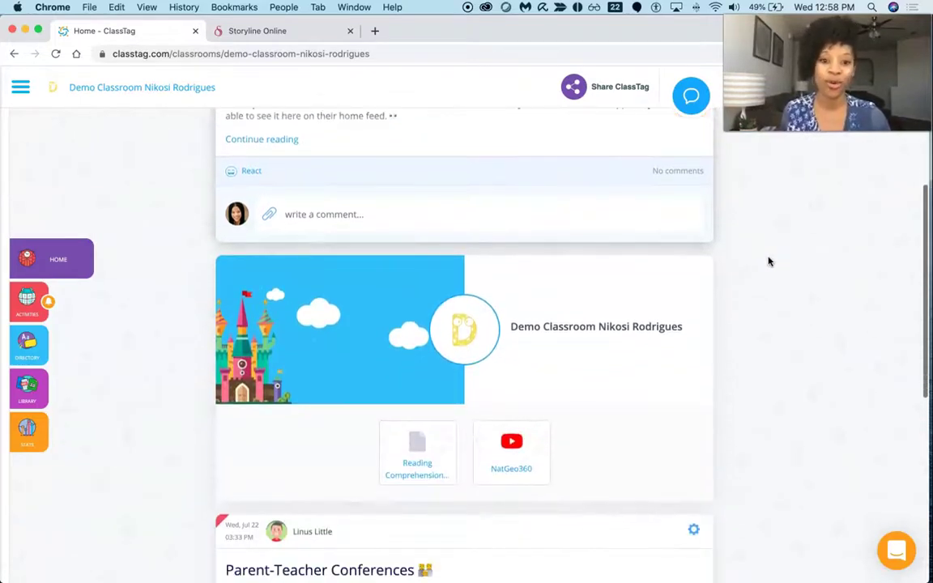
pyautogui.scroll(-1, 770, 260)
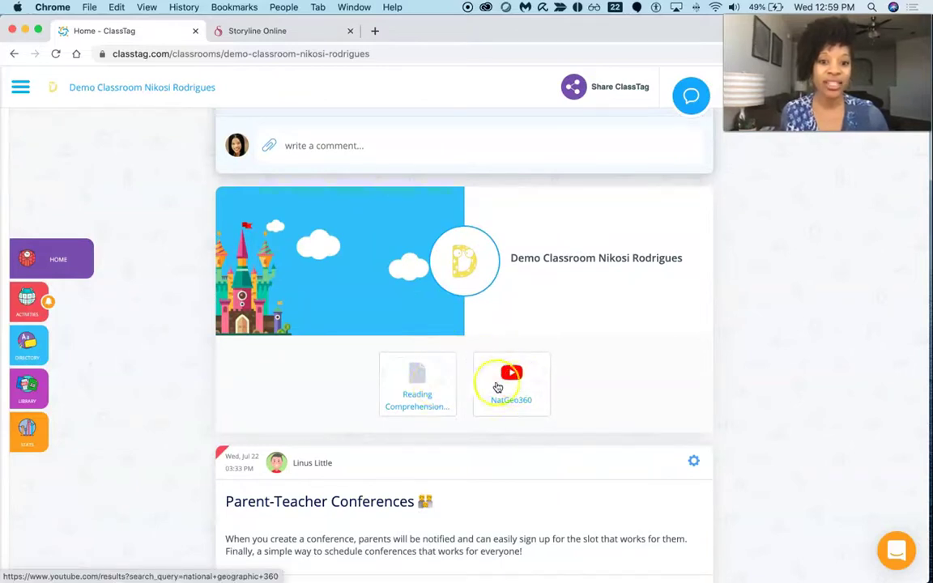
pyautogui.scroll(-4, 721, 377)
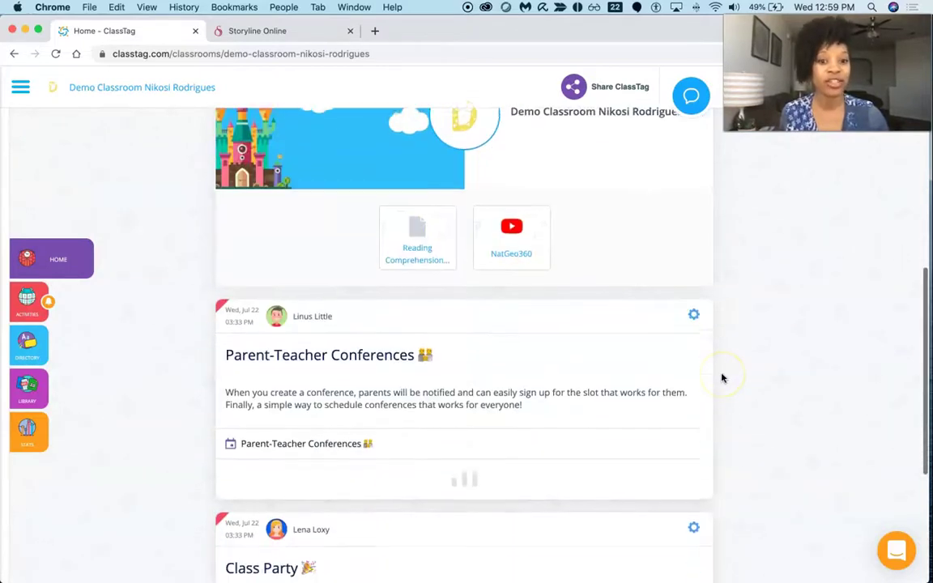
pyautogui.scroll(-3, 722, 378)
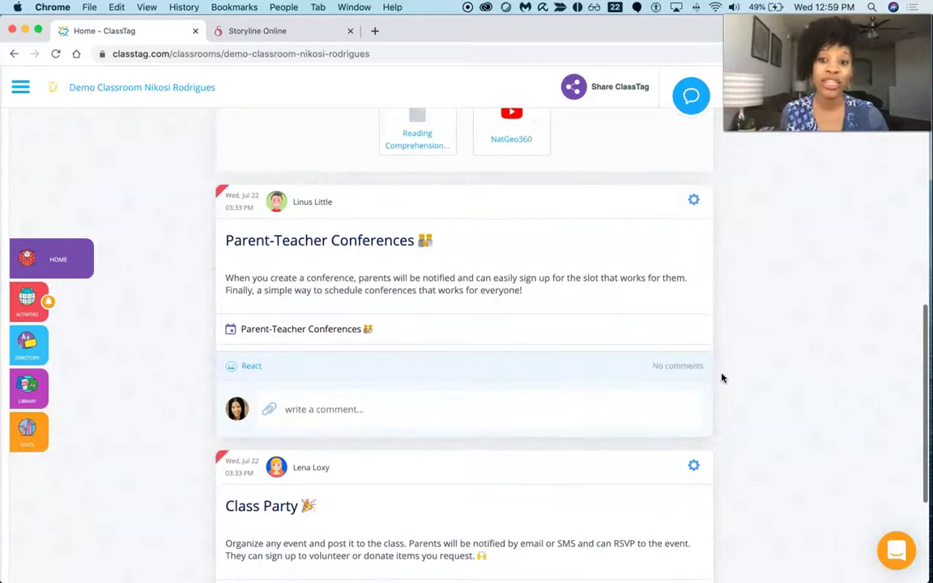
pyautogui.scroll(-9, 754, 338)
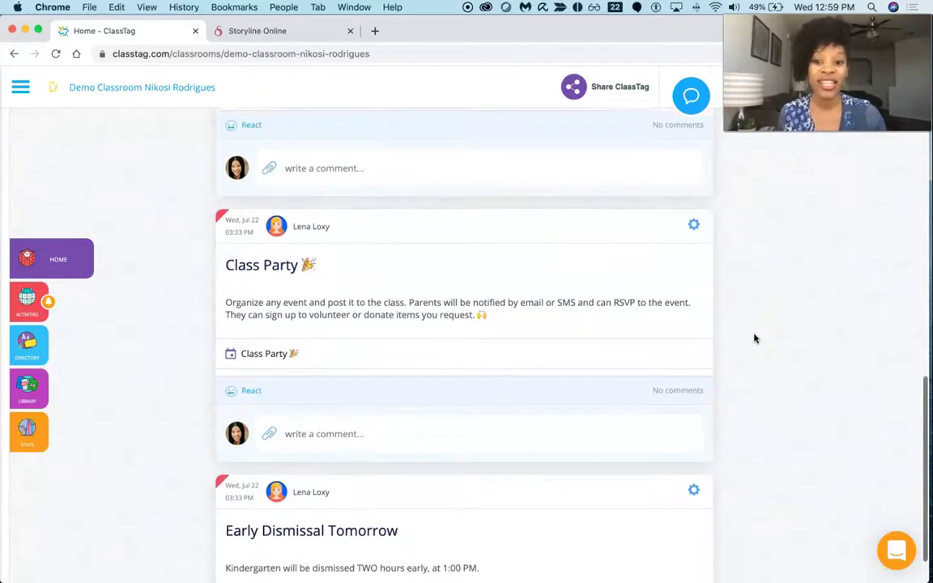
pyautogui.scroll(-4, 754, 338)
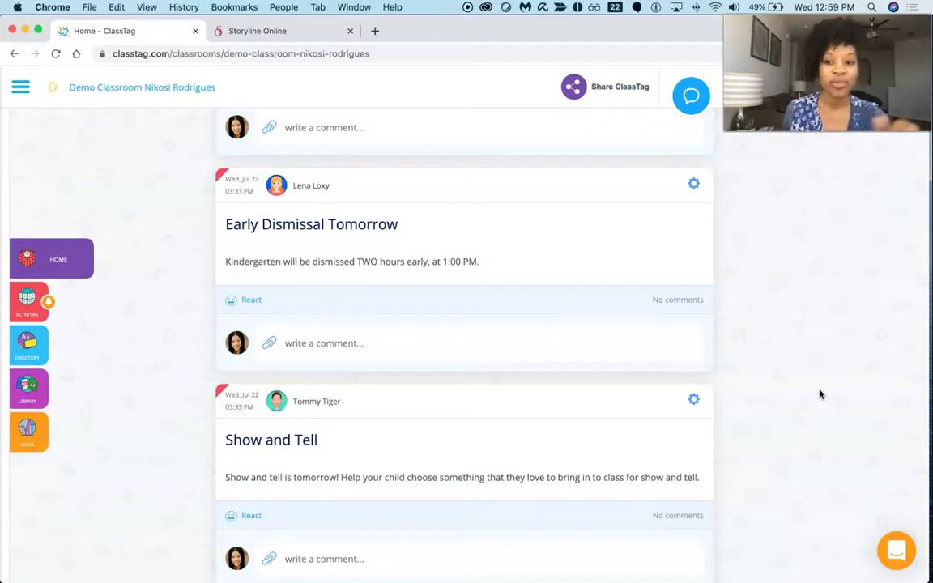
pyautogui.scroll(10, 820, 394)
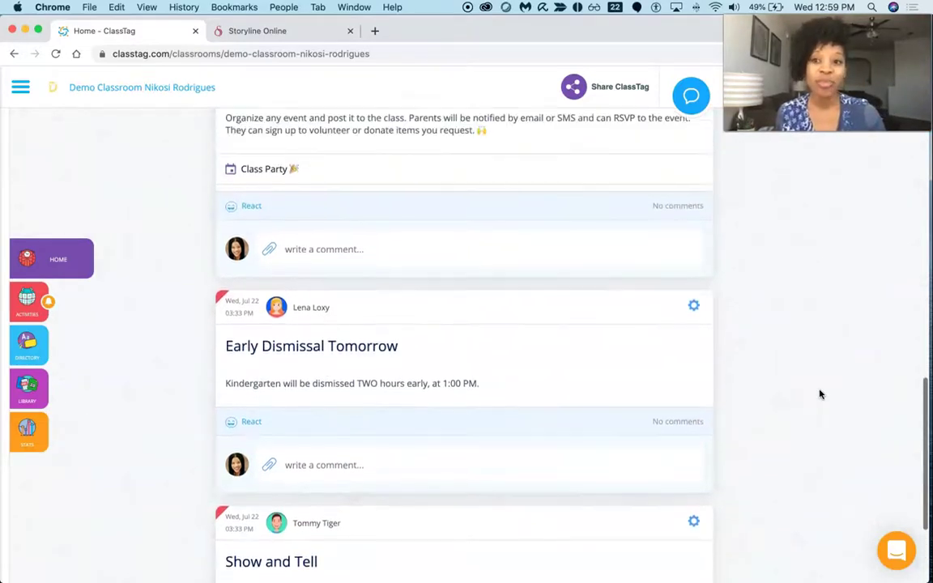
# Open the side menu listing the speech class, the Demo Classroom and Rewards at 50 coins.
pyautogui.click(20, 87)
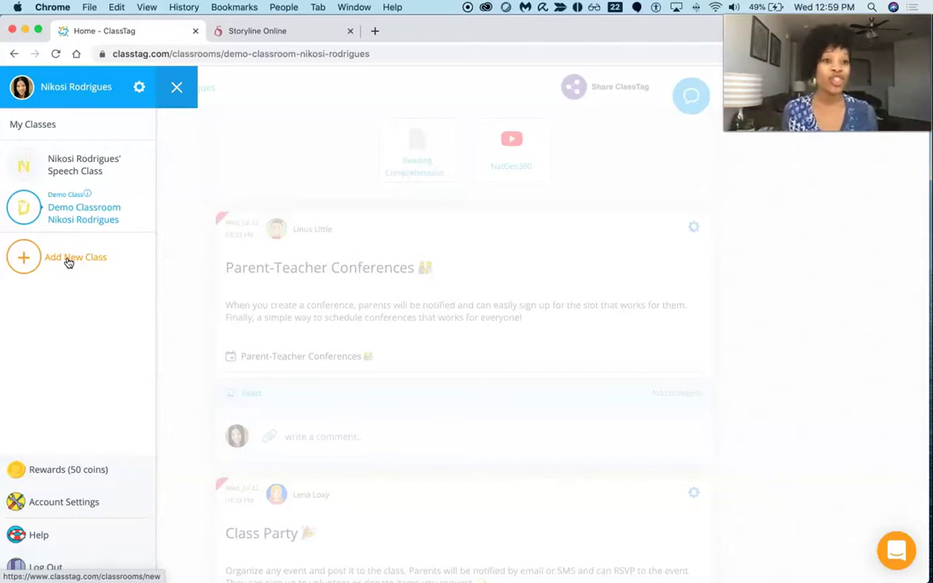
pyautogui.click(69, 262)
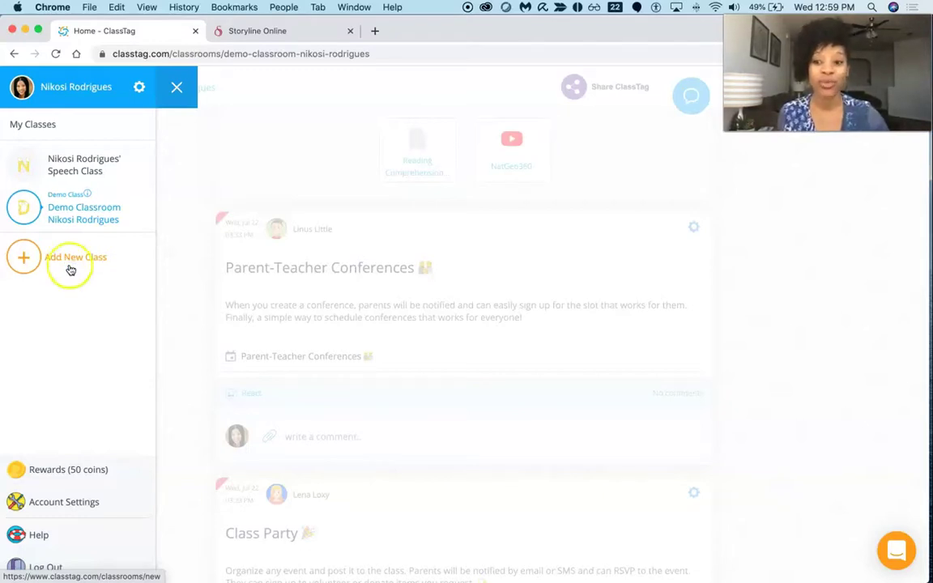
# Review the Account Settings email, phone, password and language fields, then reopen and close the side menu.
pyautogui.click(77, 503)
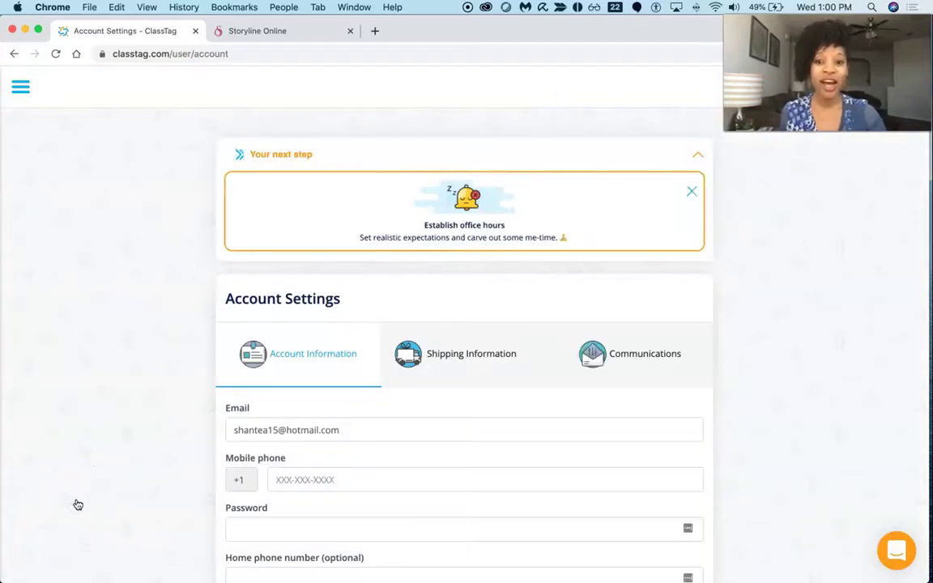
pyautogui.scroll(-3, 102, 411)
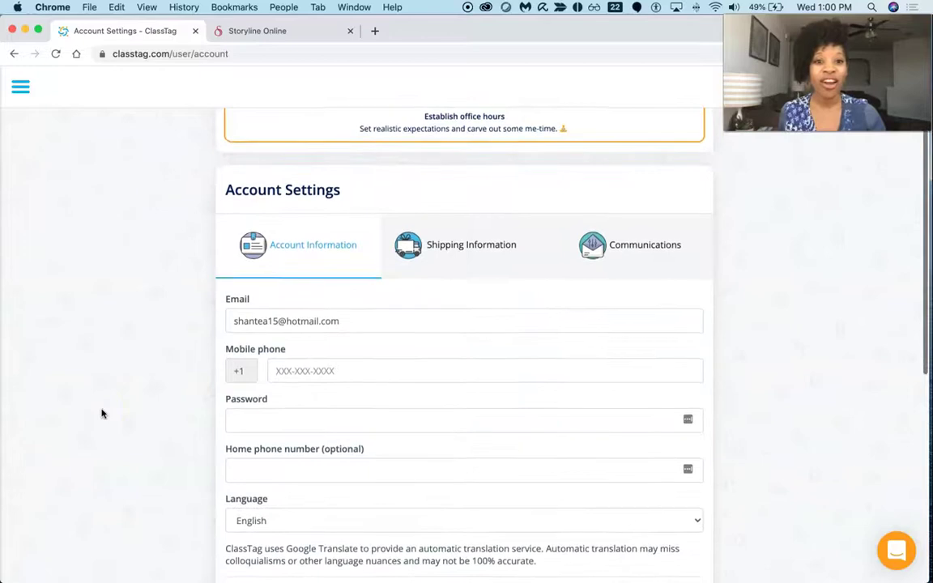
pyautogui.scroll(-5, 102, 413)
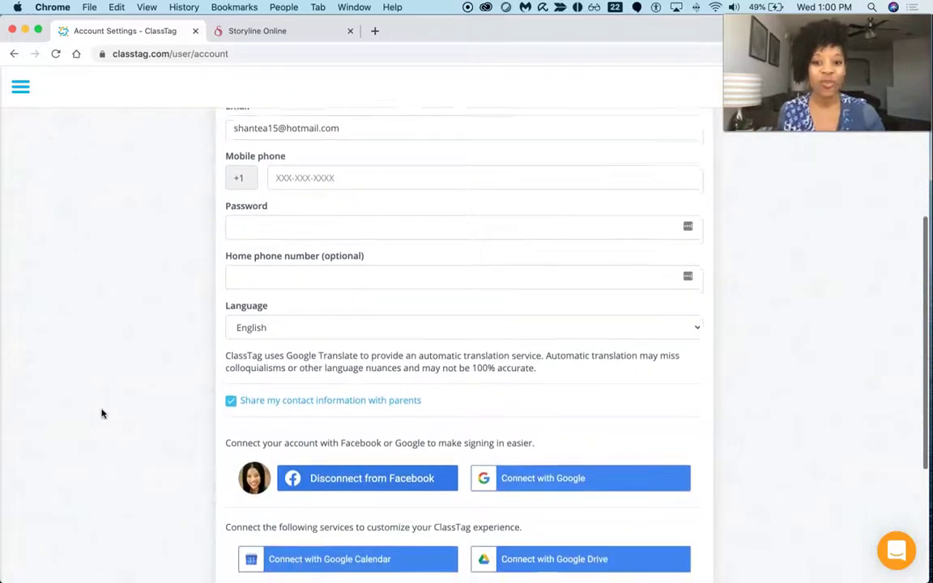
pyautogui.scroll(-5, 102, 413)
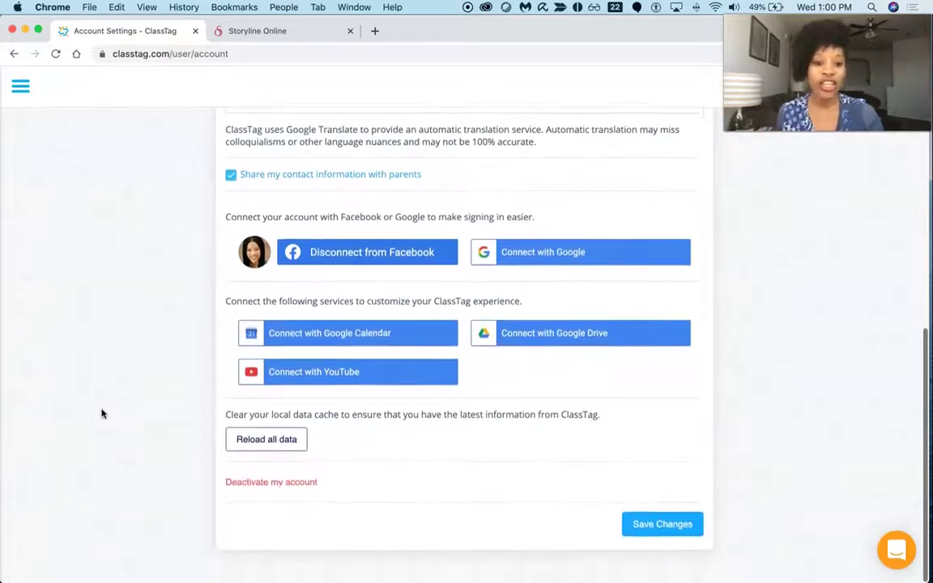
pyautogui.scroll(10, 102, 413)
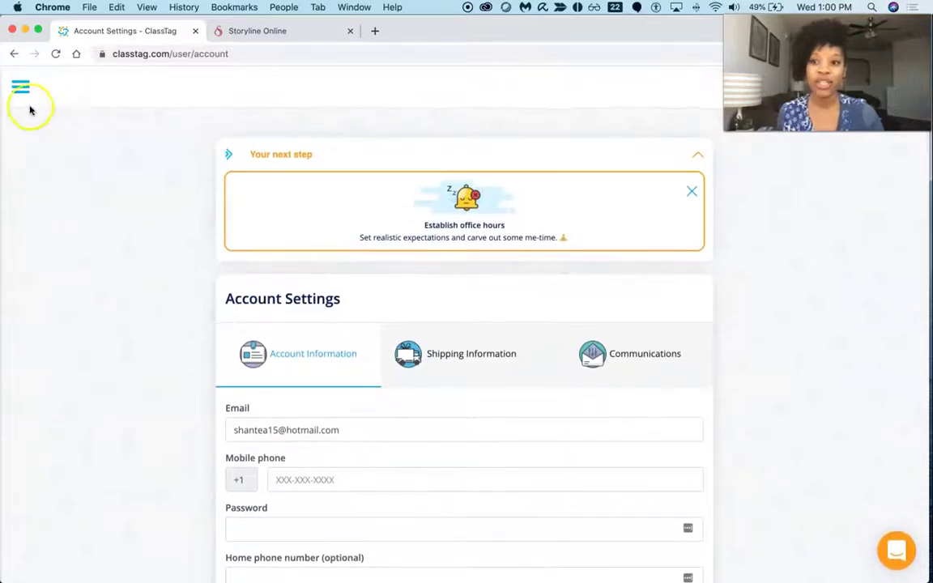
pyautogui.click(24, 92)
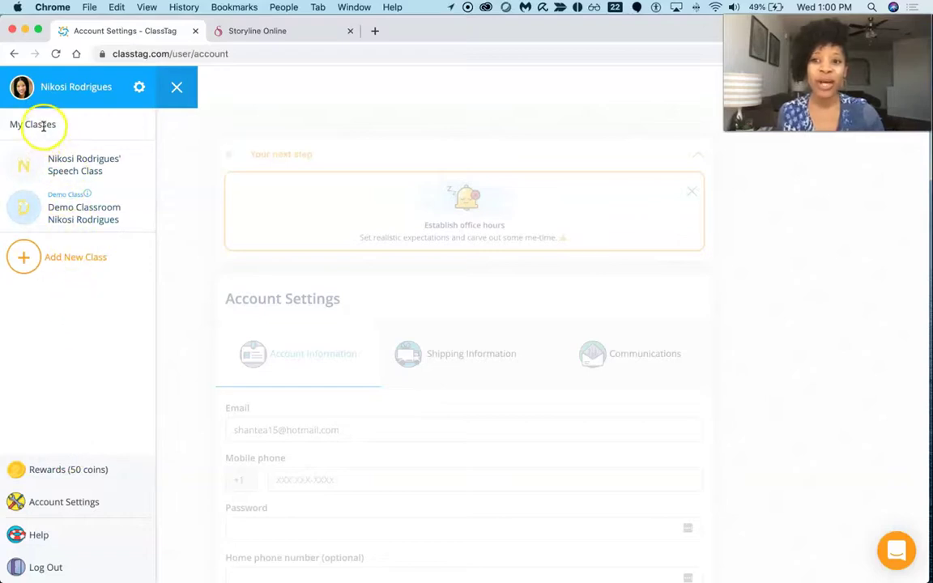
pyautogui.click(178, 89)
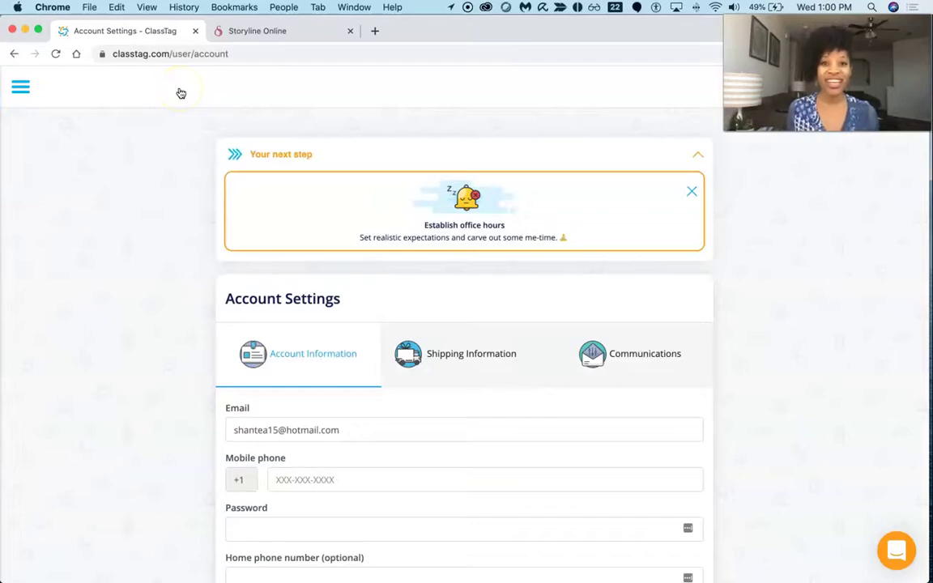